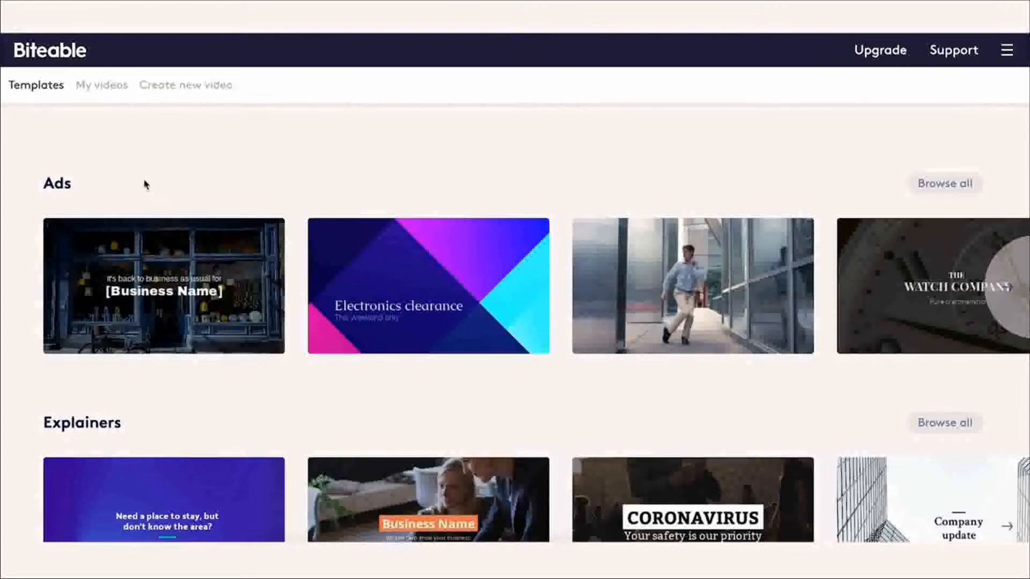
- Browse the template categories and open the Business promos template with the chameleon for editing
{"action": "scroll", "coordinate": [169, 185], "scroll_direction": "down", "scroll_amount": 6}
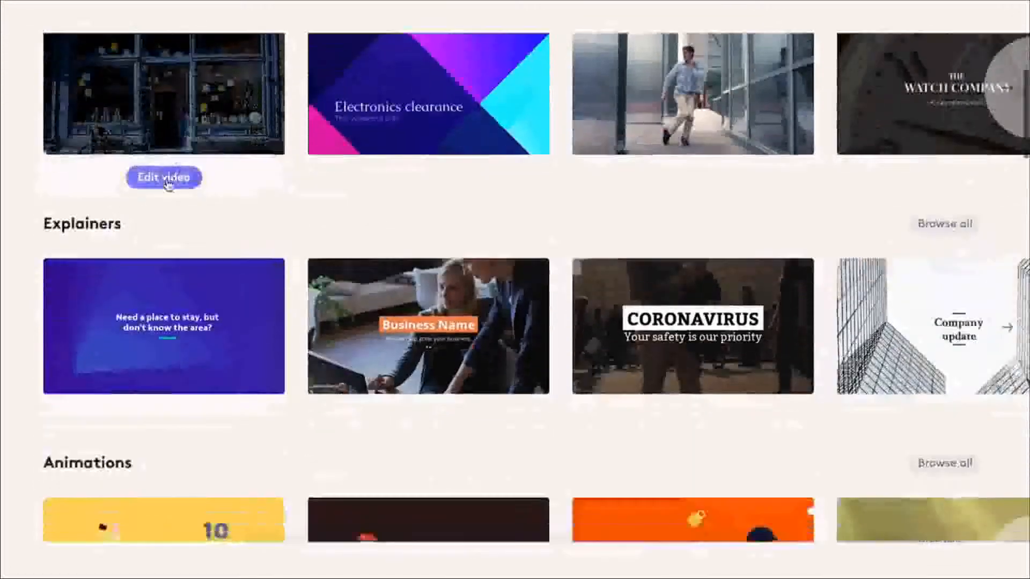
{"action": "scroll", "coordinate": [168, 185], "scroll_direction": "down", "scroll_amount": 5}
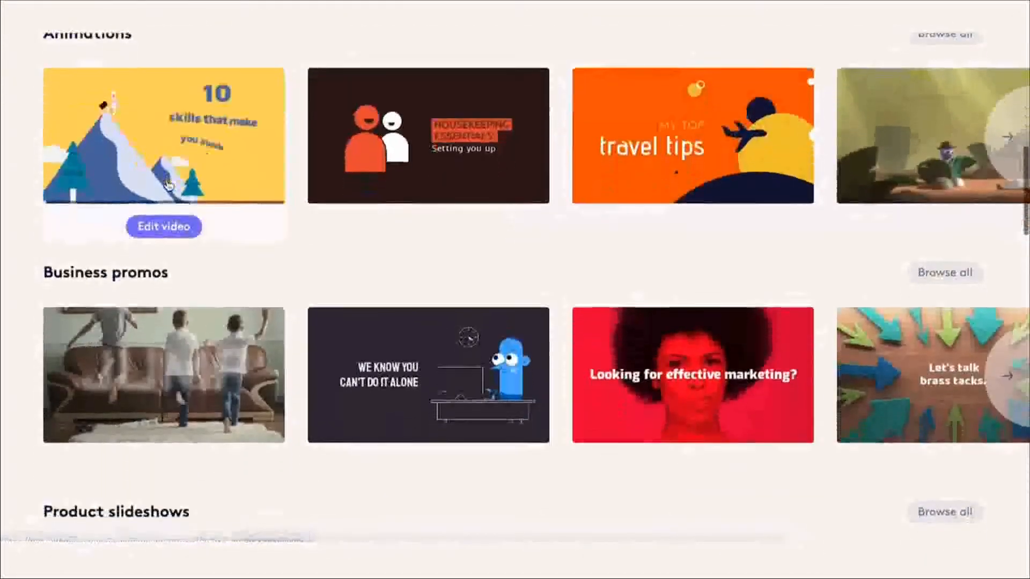
{"action": "scroll", "coordinate": [168, 185], "scroll_direction": "up", "scroll_amount": 1}
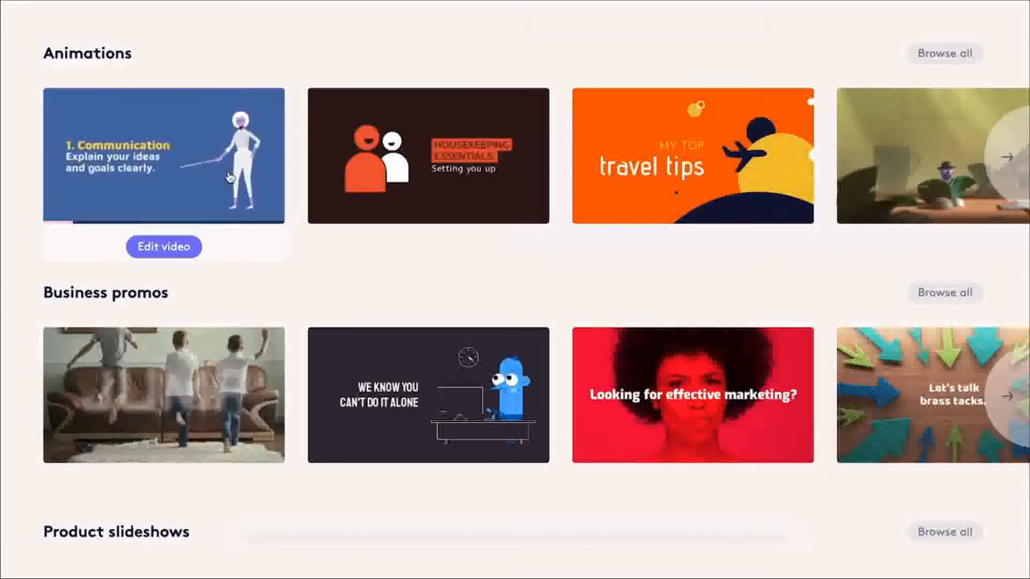
{"action": "scroll", "coordinate": [219, 283], "scroll_direction": "down", "scroll_amount": 3}
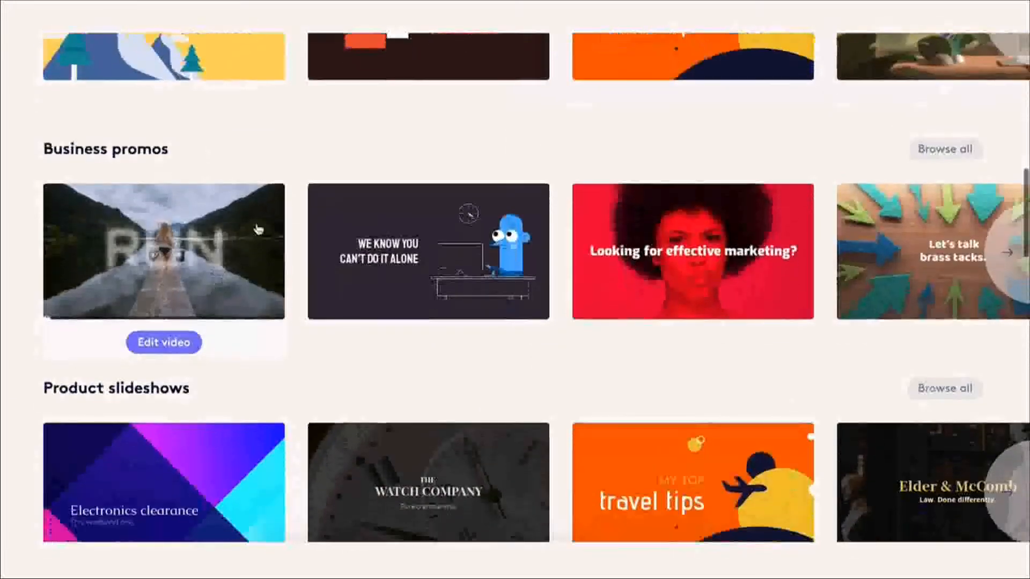
{"action": "scroll", "coordinate": [329, 233], "scroll_direction": "right", "scroll_amount": 15}
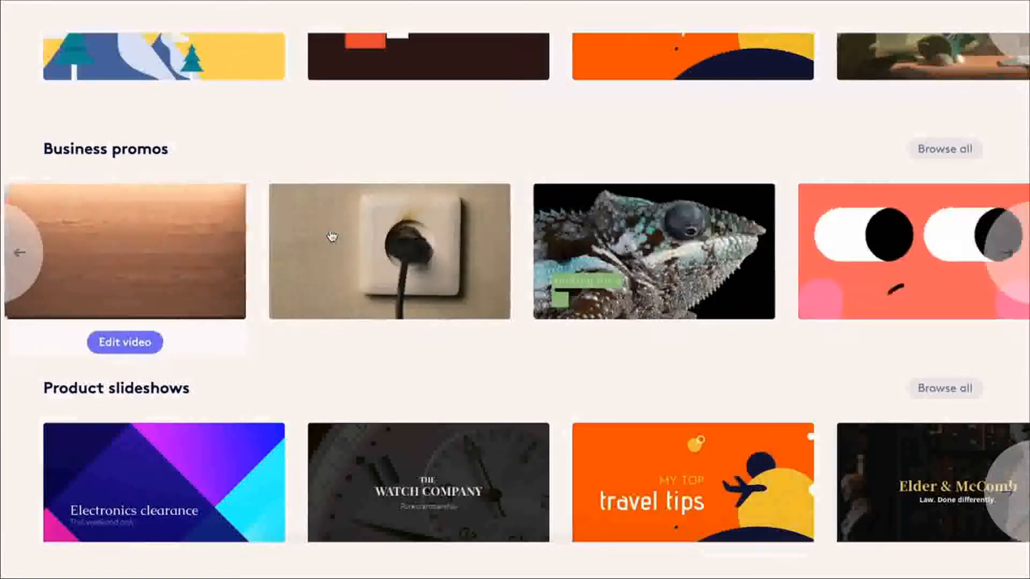
{"action": "mouse_move", "coordinate": [590, 271]}
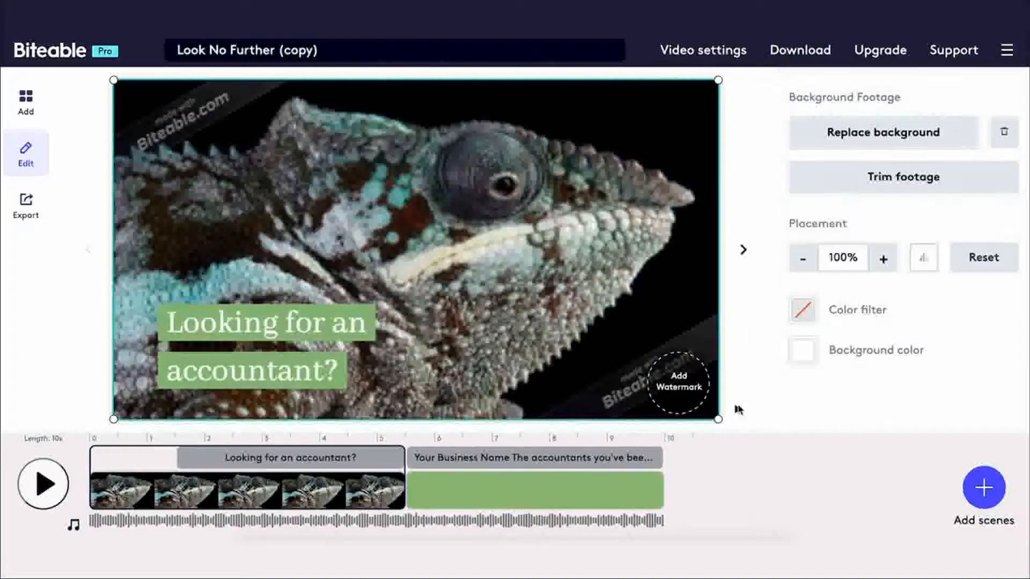
- Preview the first scene of the chameleon template and stop the playback
{"action": "left_click", "coordinate": [737, 410]}
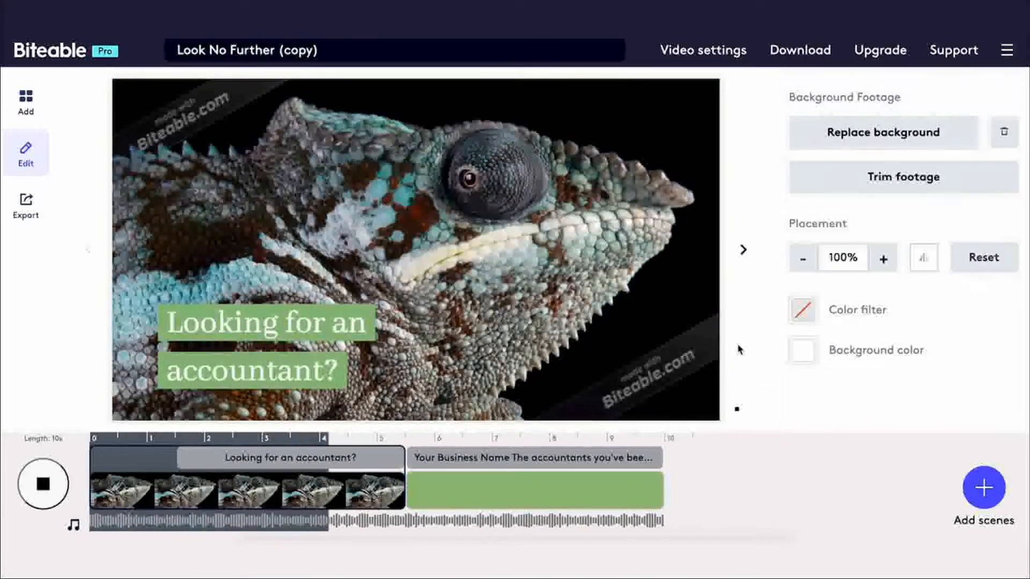
{"action": "left_click", "coordinate": [682, 277]}
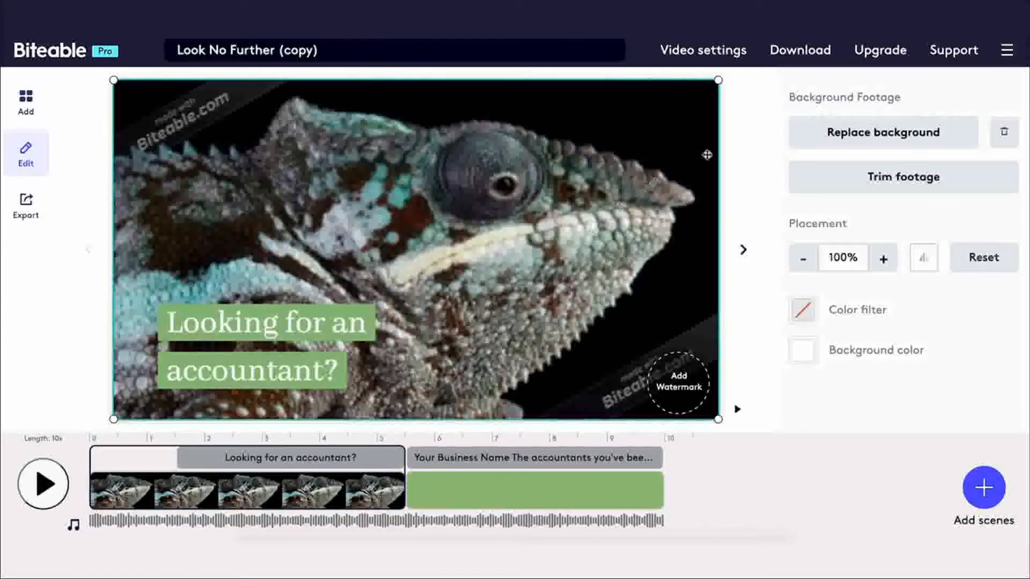
- Replace the first scene's background footage with the roof-frame clip found by searching the videos for "builder", and preview the scene
{"action": "left_click", "coordinate": [894, 138]}
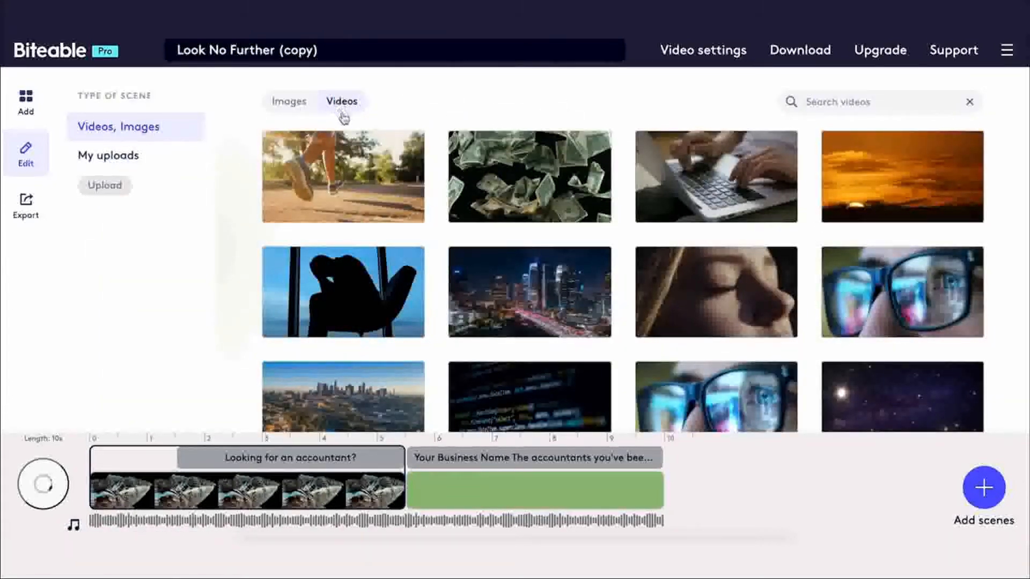
{"action": "left_click", "coordinate": [290, 101]}
{"action": "type", "text": "builder"}
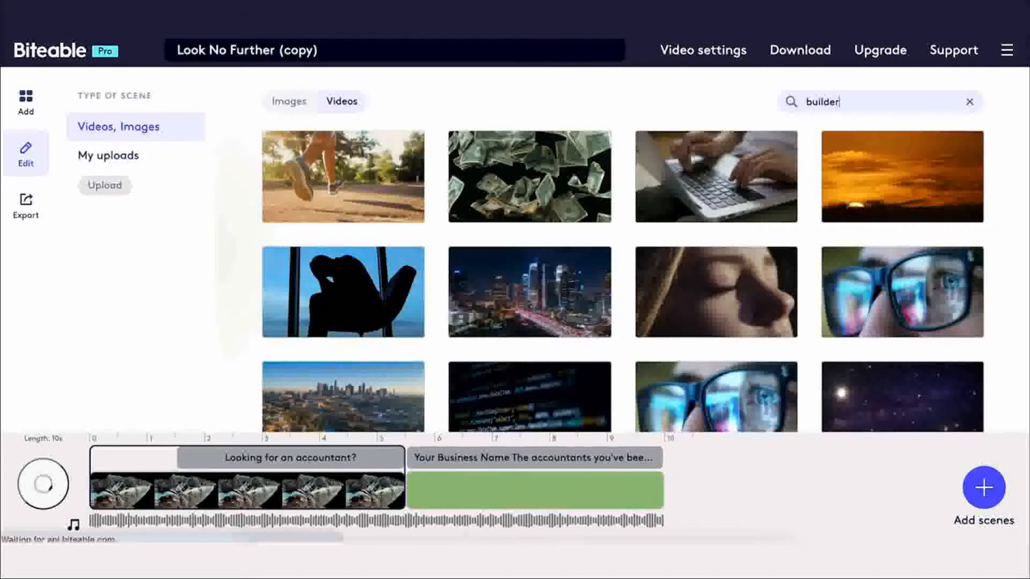
{"action": "left_click", "coordinate": [325, 192]}
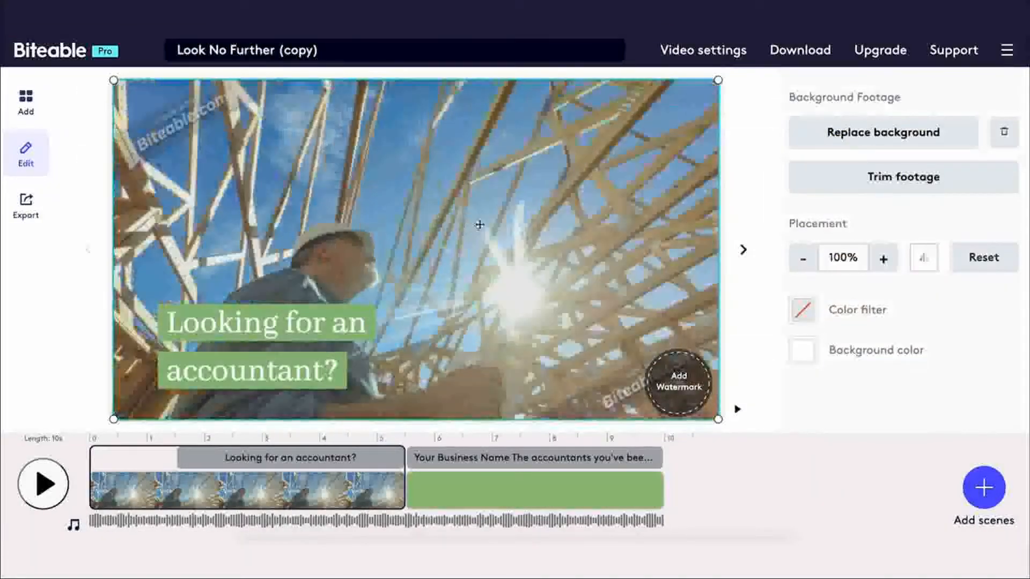
{"action": "left_click", "coordinate": [737, 409]}
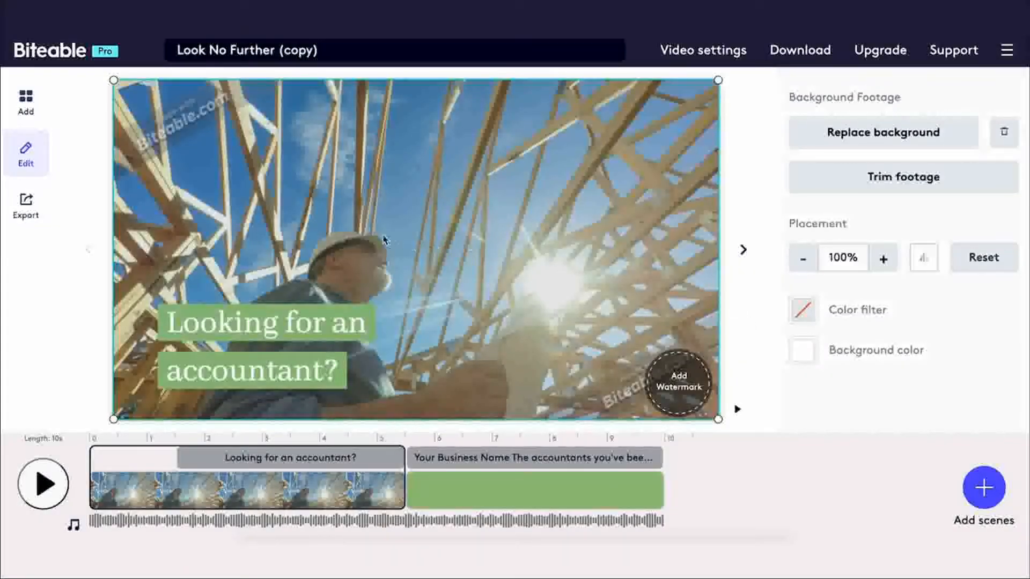
- Replace the first scene's headline text with "Looking for a builder you can trust?"
{"action": "left_click", "coordinate": [263, 323]}
{"action": "triple_click", "coordinate": [263, 323]}
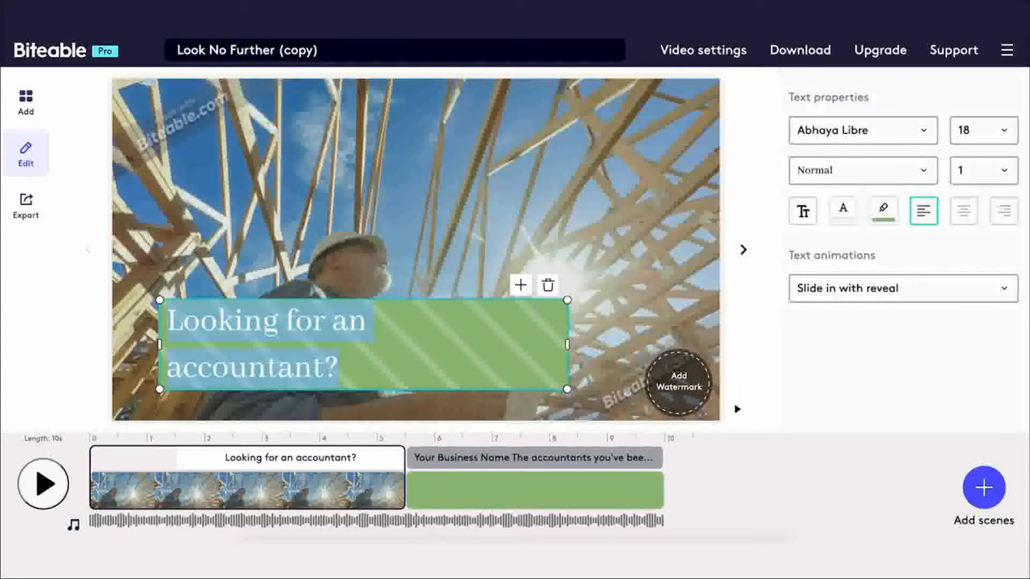
{"action": "type", "text": "ook"}
{"action": "key", "text": "BackSpace"}
{"action": "key", "text": "BackSpace"}
{"action": "key", "text": "BackSpace"}
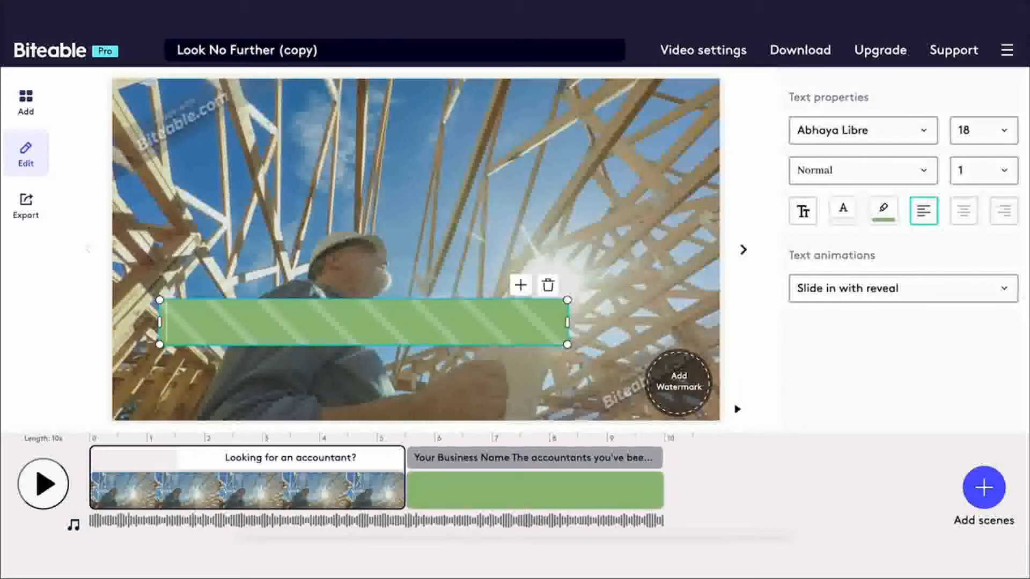
{"action": "type", "text": "Looking for"}
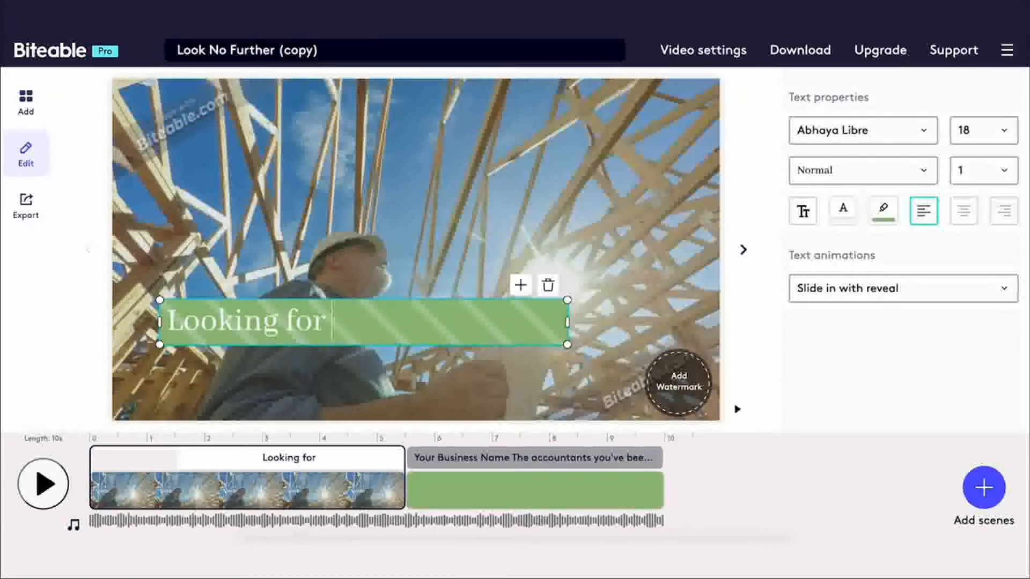
{"action": "type", "text": " a b uil"}
{"action": "key", "text": "BackSpace"}
{"action": "key", "text": "BackSpace"}
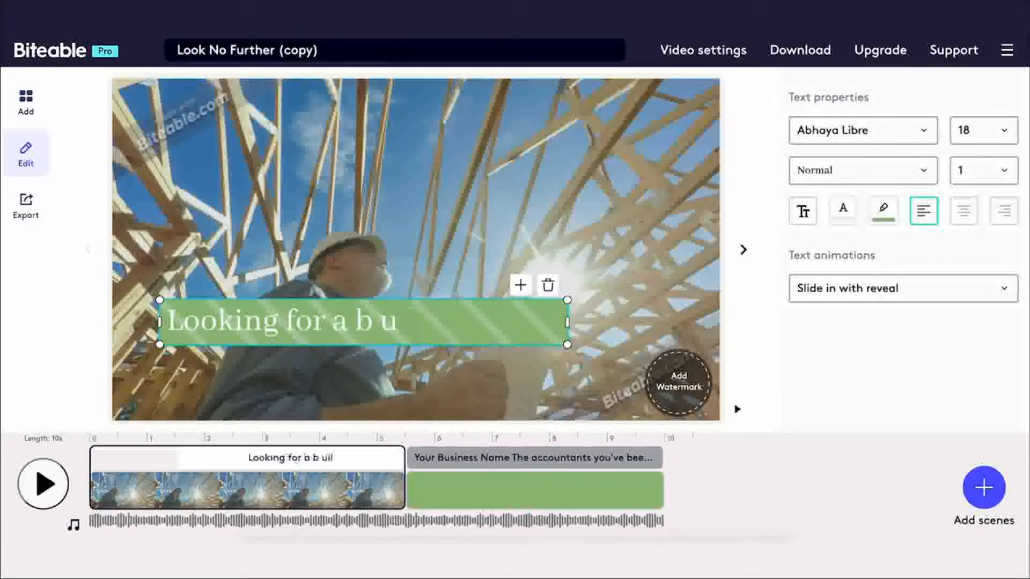
{"action": "type", "text": "uilder you"}
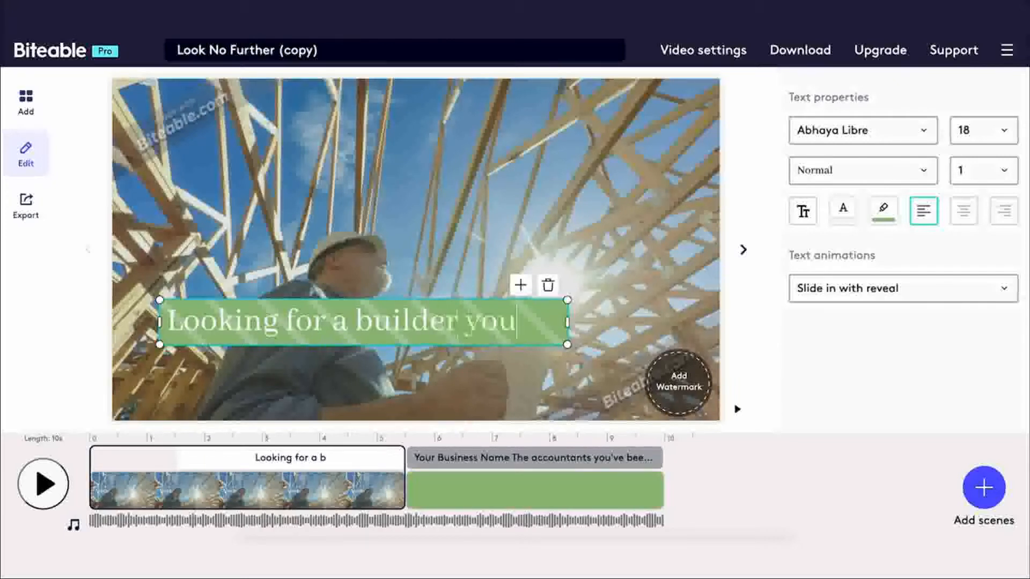
{"action": "type", "text": " can tru"}
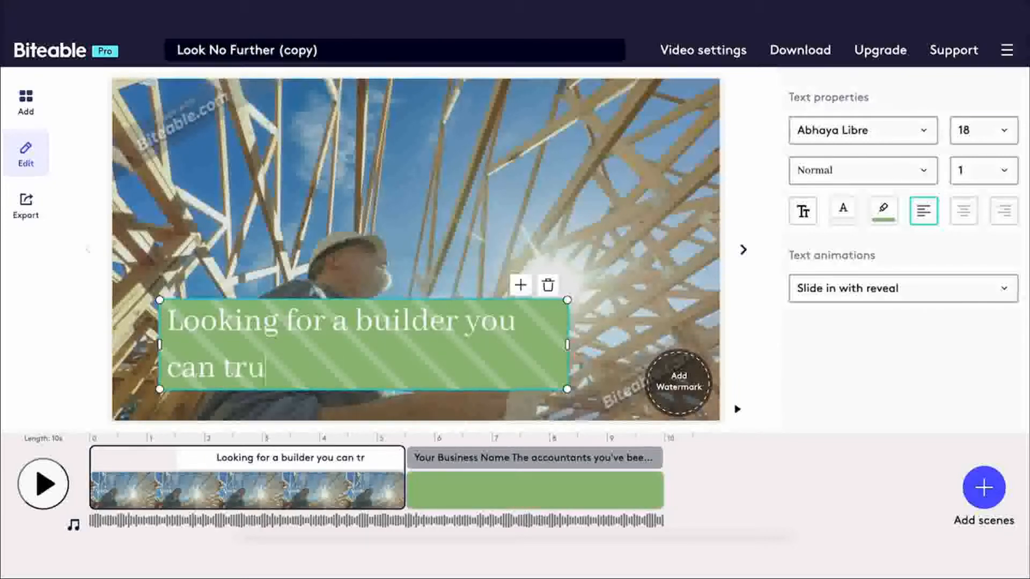
{"action": "type", "text": "st?"}
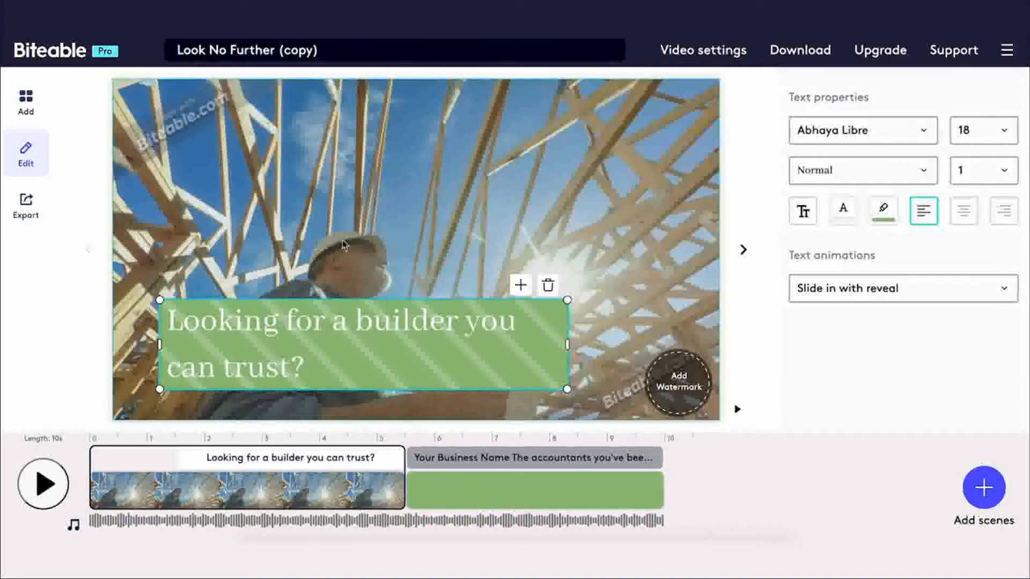
{"action": "left_click", "coordinate": [482, 270]}
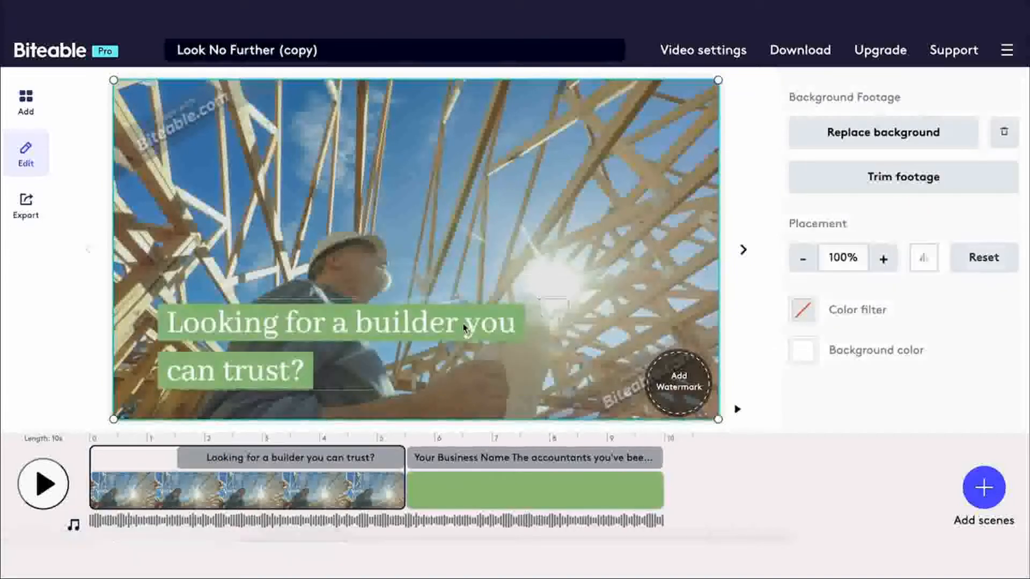
- Shrink the headline to text size 17 and move it to the upper part of the scene
{"action": "left_click", "coordinate": [507, 322]}
{"action": "left_click_drag", "start_coordinate": [567, 300], "coordinate": [540, 308]}
{"action": "left_click_drag", "start_coordinate": [424, 343], "coordinate": [434, 157]}
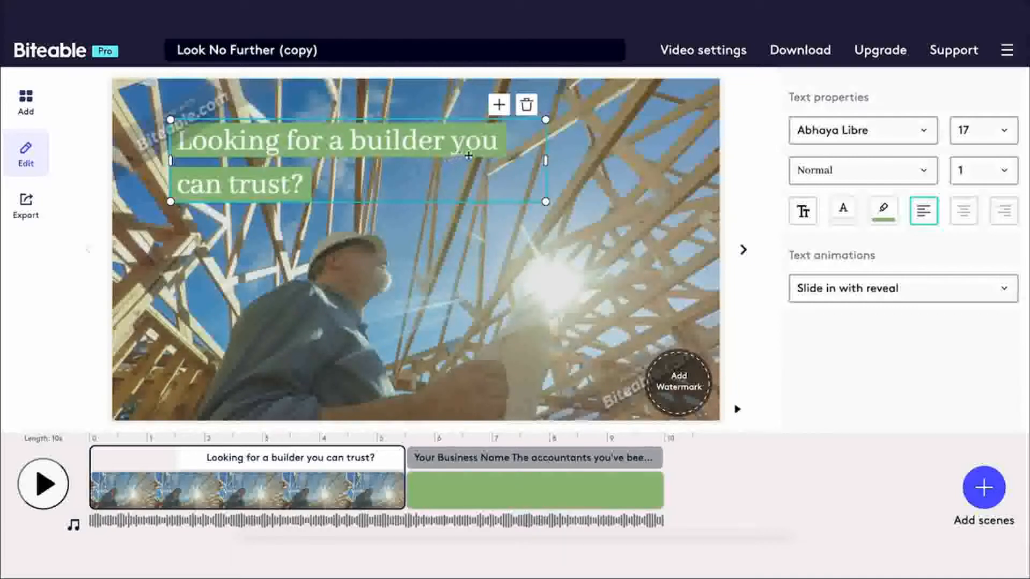
- Add two extra text lines below the headline, offset them from each other, and shift the whole text group slightly
{"action": "left_click", "coordinate": [499, 106]}
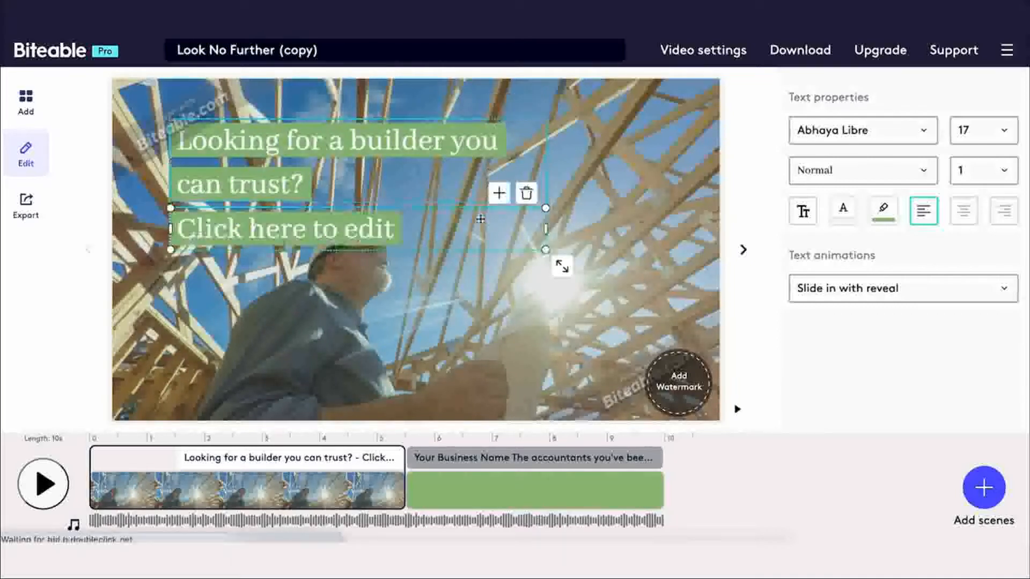
{"action": "left_click_drag", "start_coordinate": [443, 225], "coordinate": [428, 287]}
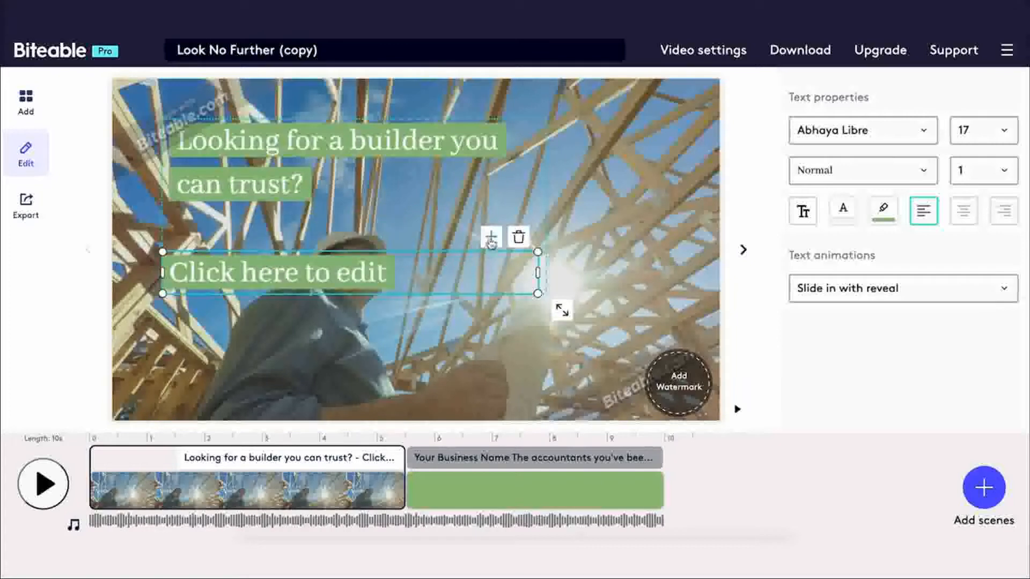
{"action": "left_click_drag", "start_coordinate": [404, 327], "coordinate": [515, 395]}
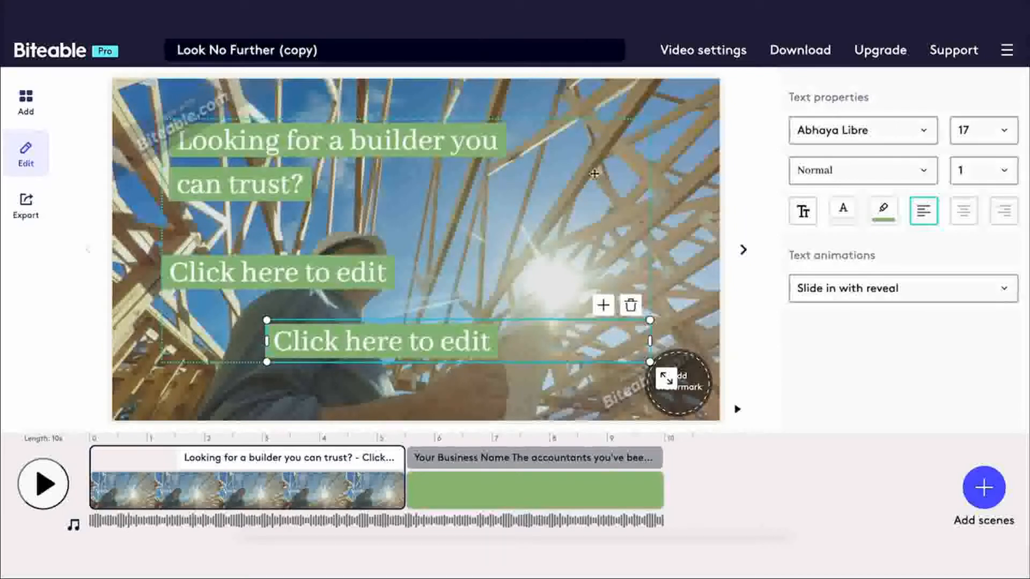
{"action": "left_click_drag", "start_coordinate": [594, 174], "coordinate": [606, 197]}
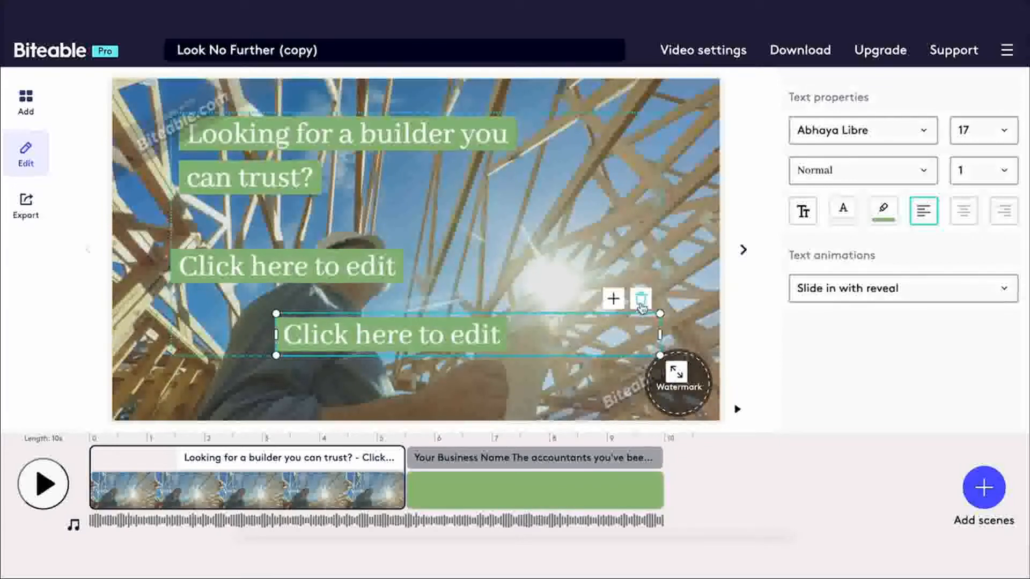
- Delete both extra text lines and move the headline back to the lower left of the scene
{"action": "left_click", "coordinate": [641, 300]}
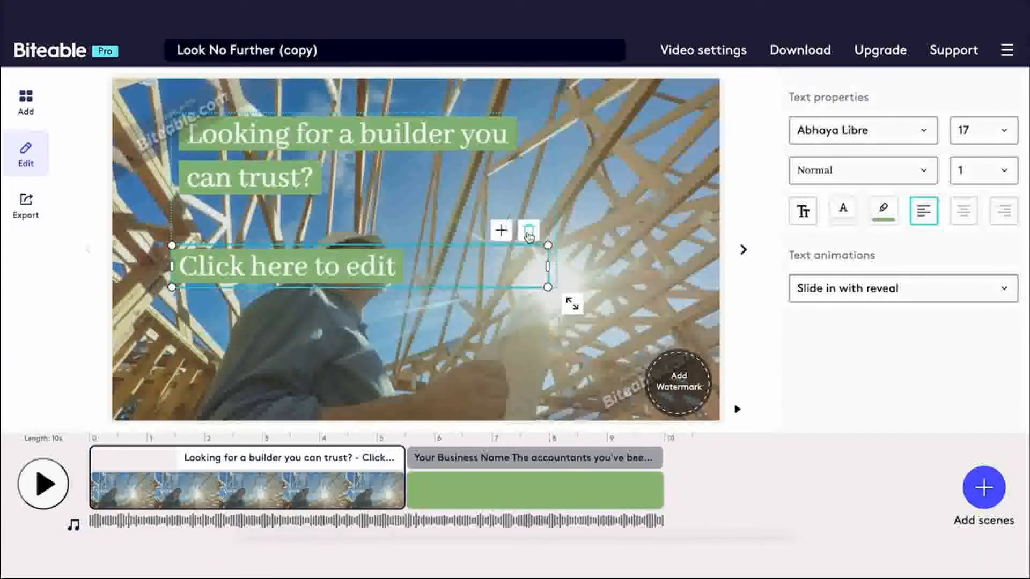
{"action": "left_click", "coordinate": [528, 235]}
{"action": "left_click", "coordinate": [411, 283]}
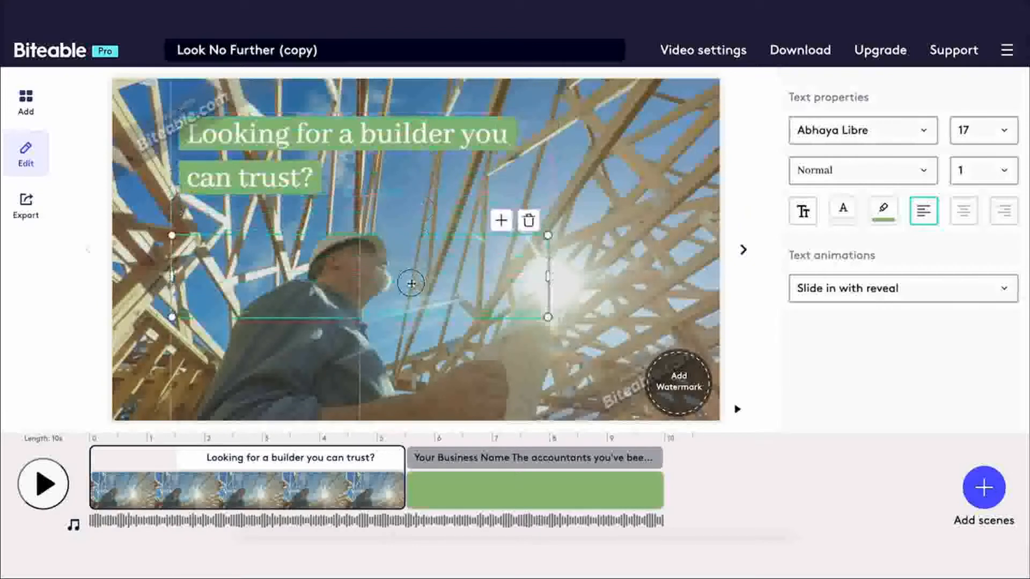
{"action": "left_click_drag", "start_coordinate": [411, 284], "coordinate": [382, 355]}
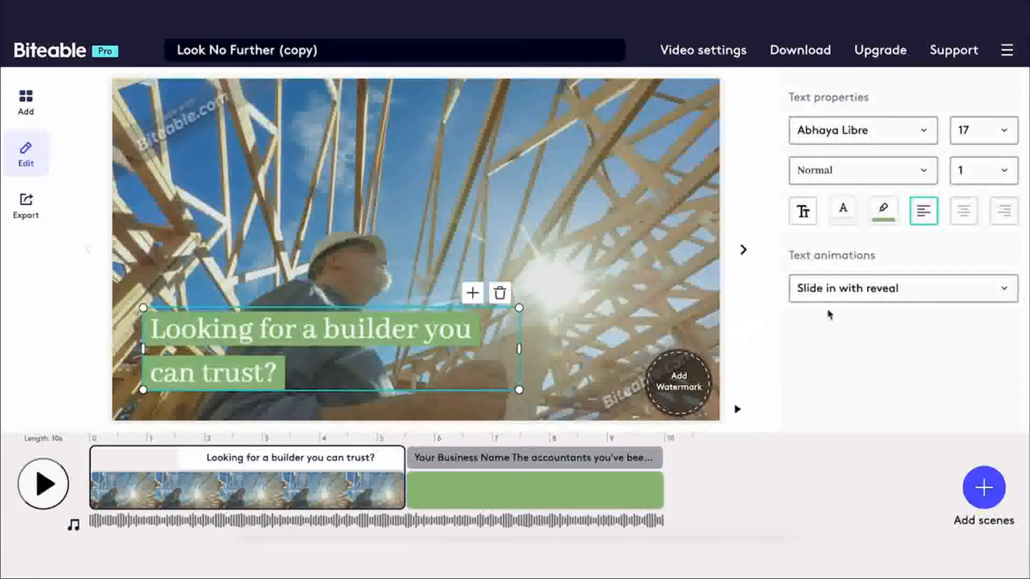
- Try the Swipe from left, Scale down and Simple fade animations on the headline and apply Elegant rise
{"action": "left_click", "coordinate": [858, 291]}
{"action": "left_click", "coordinate": [863, 404]}
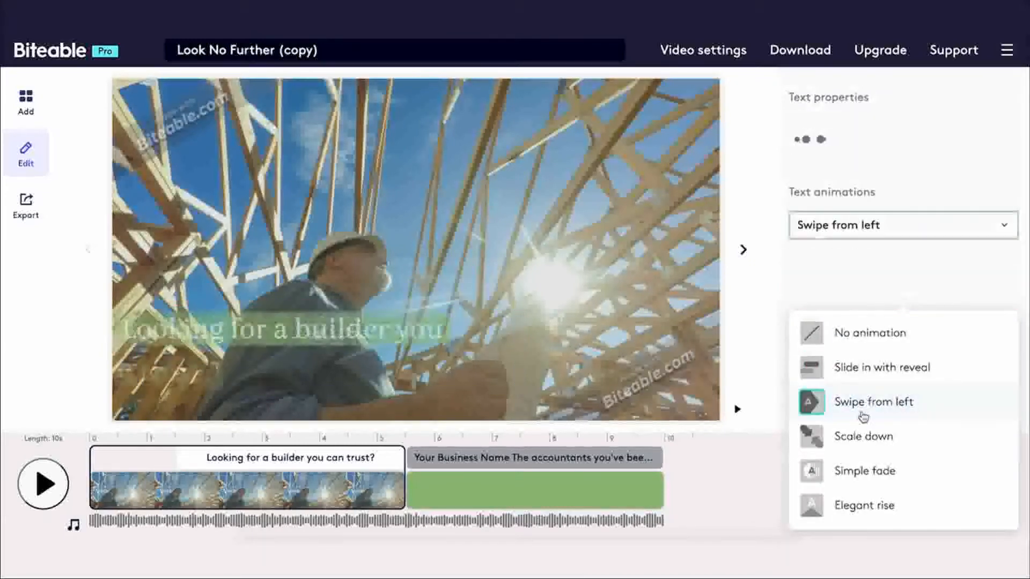
{"action": "left_click", "coordinate": [863, 438]}
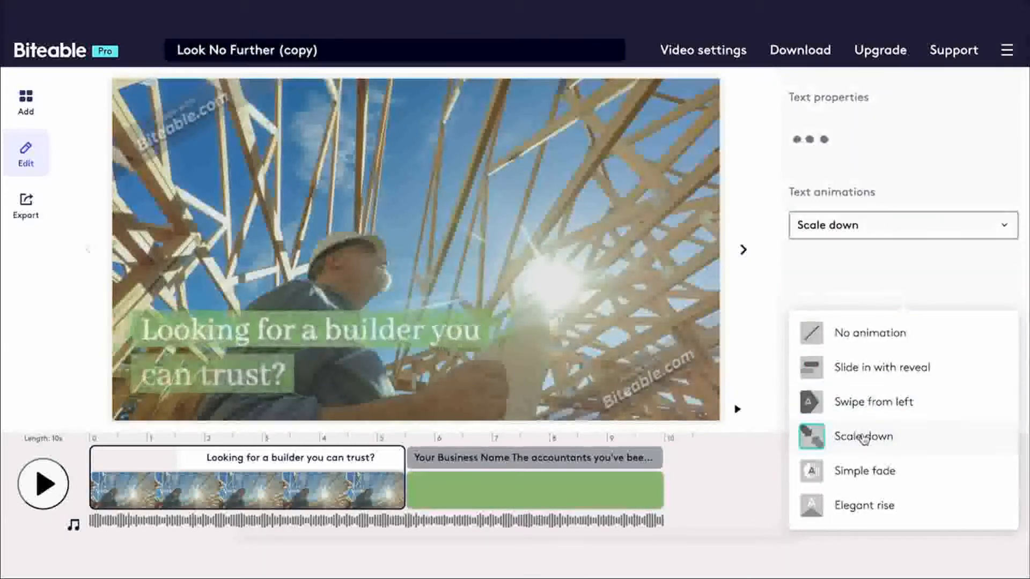
{"action": "left_click", "coordinate": [860, 479]}
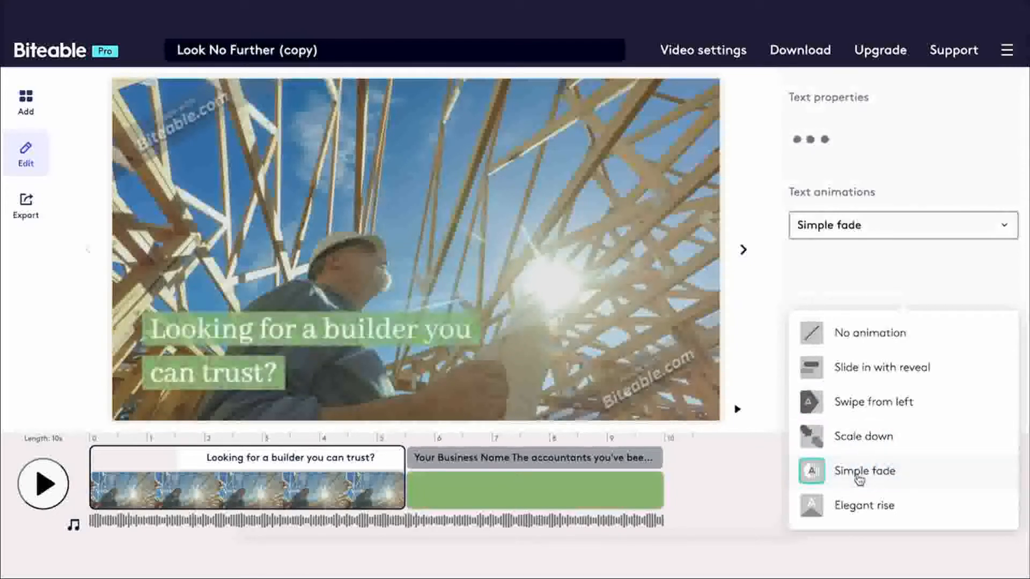
{"action": "left_click", "coordinate": [853, 510]}
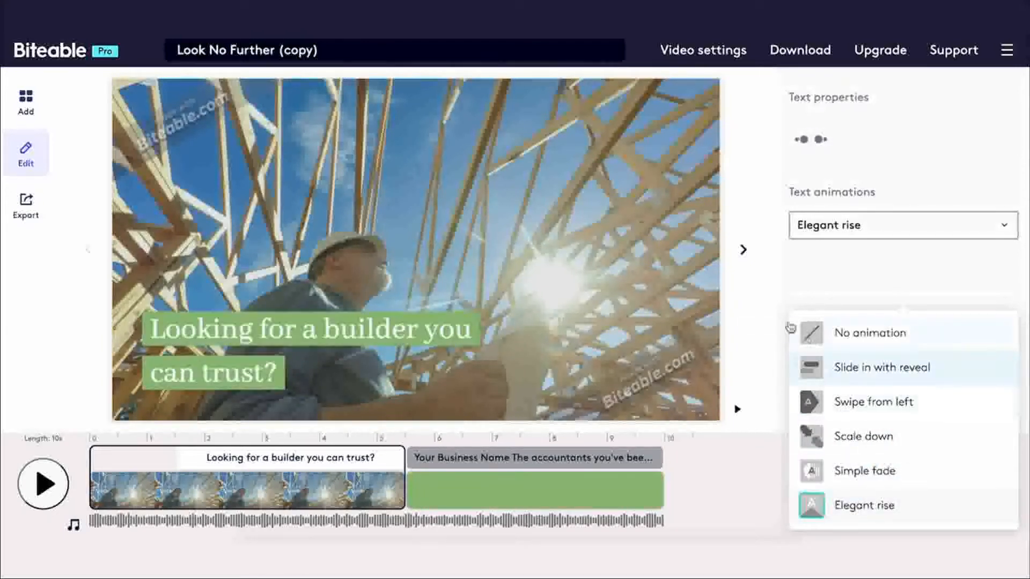
{"action": "left_click", "coordinate": [449, 328]}
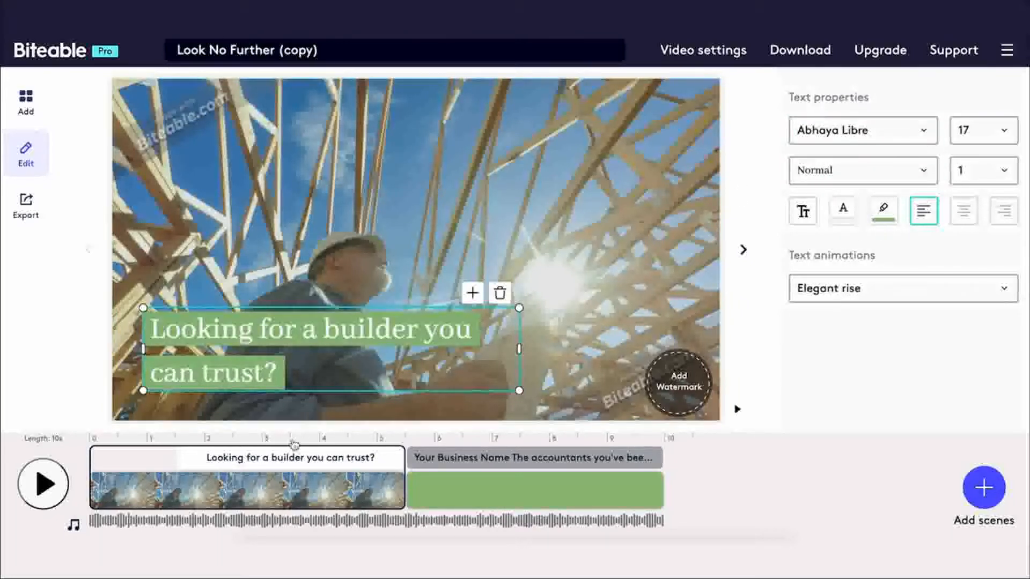
- Shift the headline's text block on the timeline about 1 second earlier, so it starts at about 0.5 seconds
{"action": "mouse_move", "coordinate": [285, 455]}
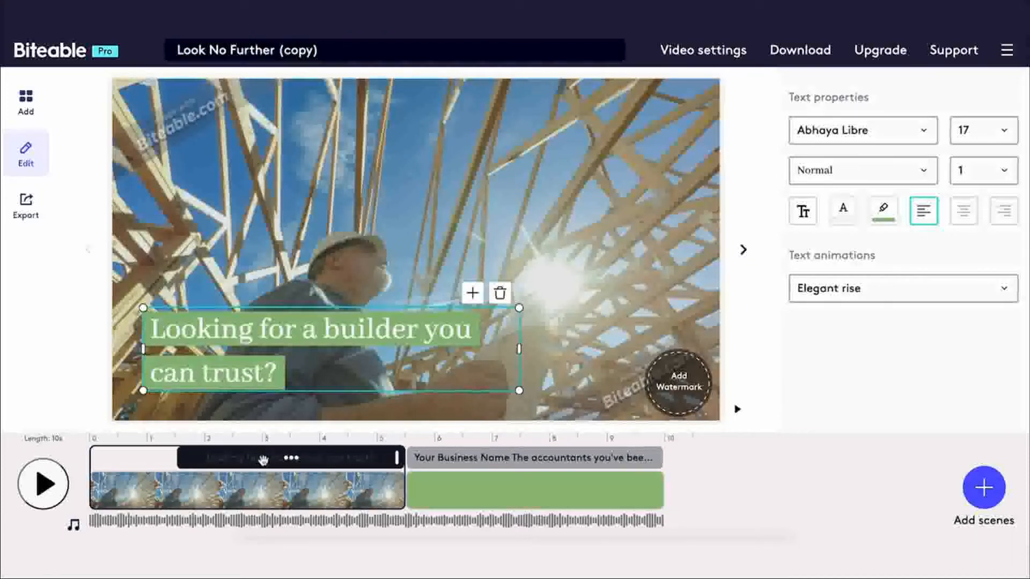
{"action": "left_click_drag", "start_coordinate": [259, 459], "coordinate": [199, 461]}
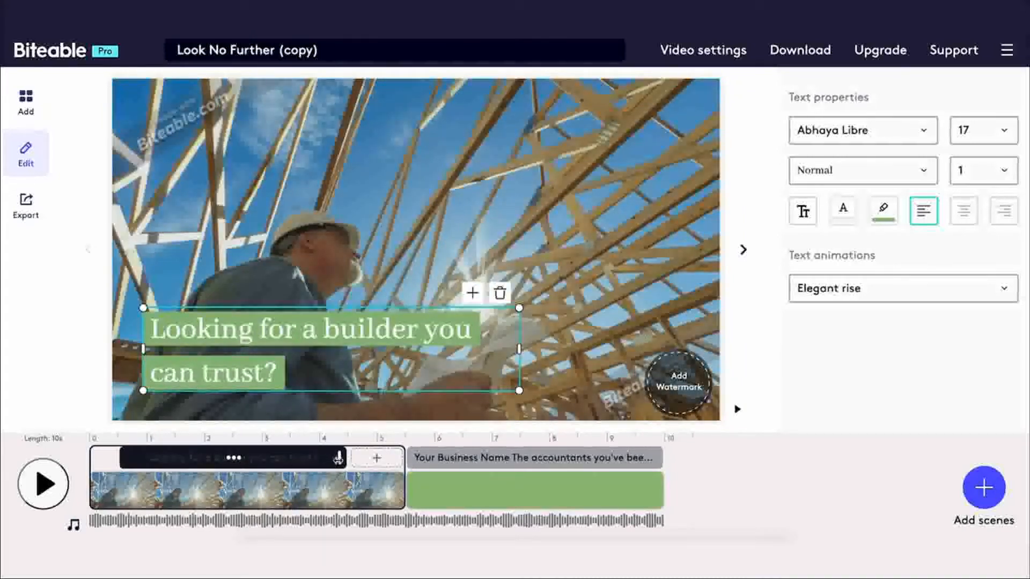
- Shorten the headline's caption to end at about 3 seconds and add a second caption after it reading "You've found it"
{"action": "left_click_drag", "start_coordinate": [337, 459], "coordinate": [268, 464]}
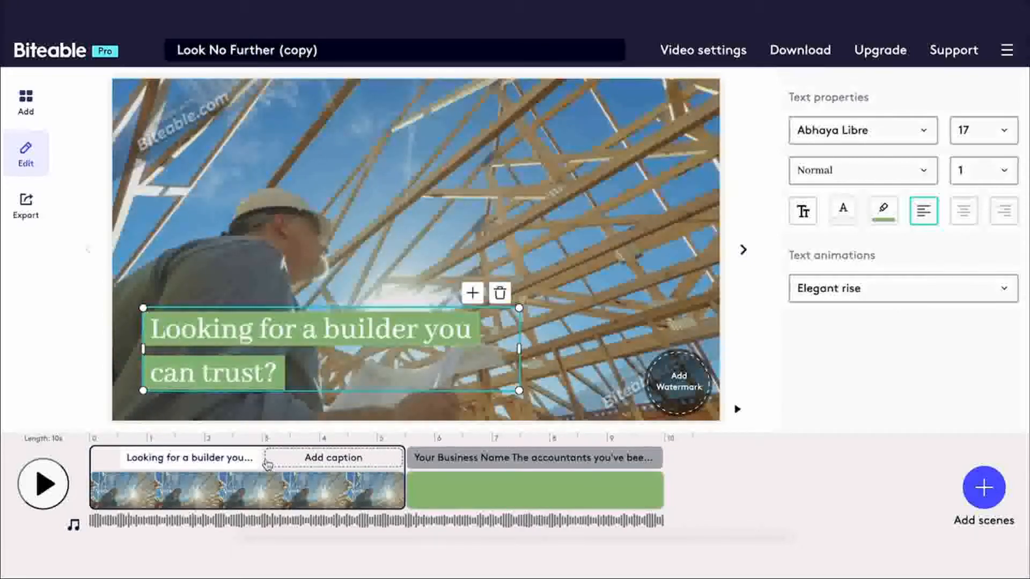
{"action": "left_click", "coordinate": [320, 463]}
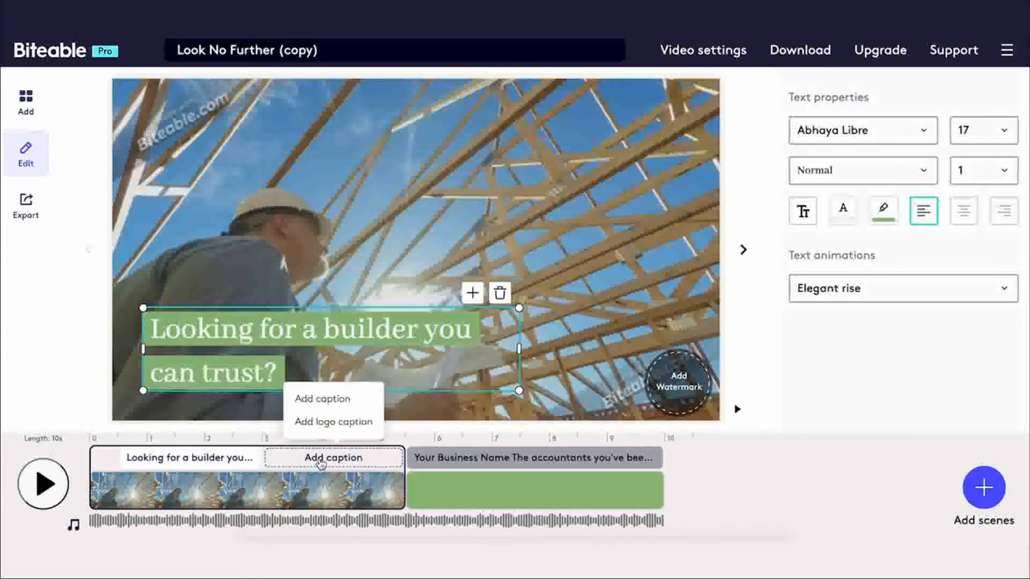
{"action": "left_click", "coordinate": [339, 404]}
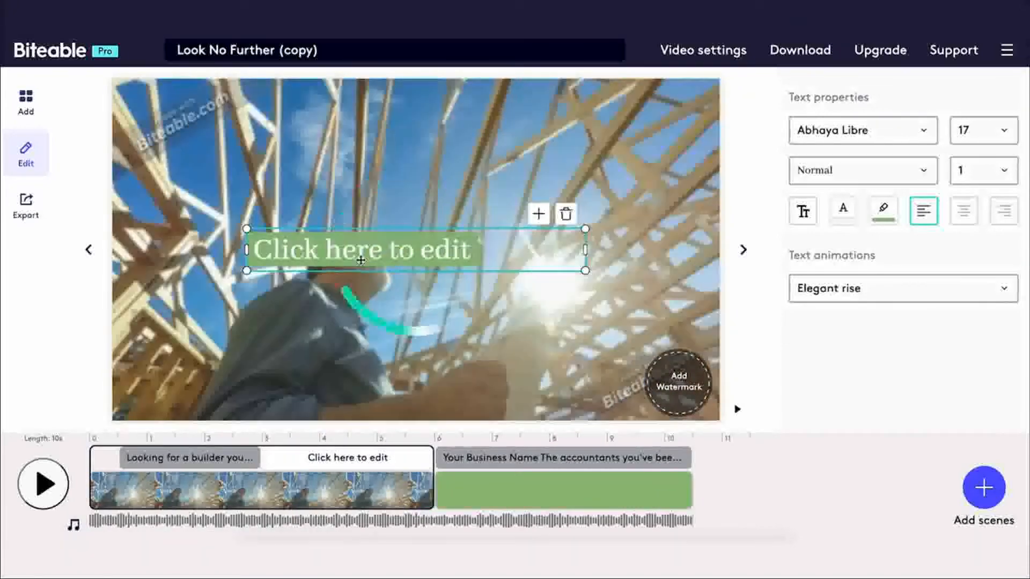
{"action": "left_click", "coordinate": [360, 259]}
{"action": "type", "text": "Yo"}
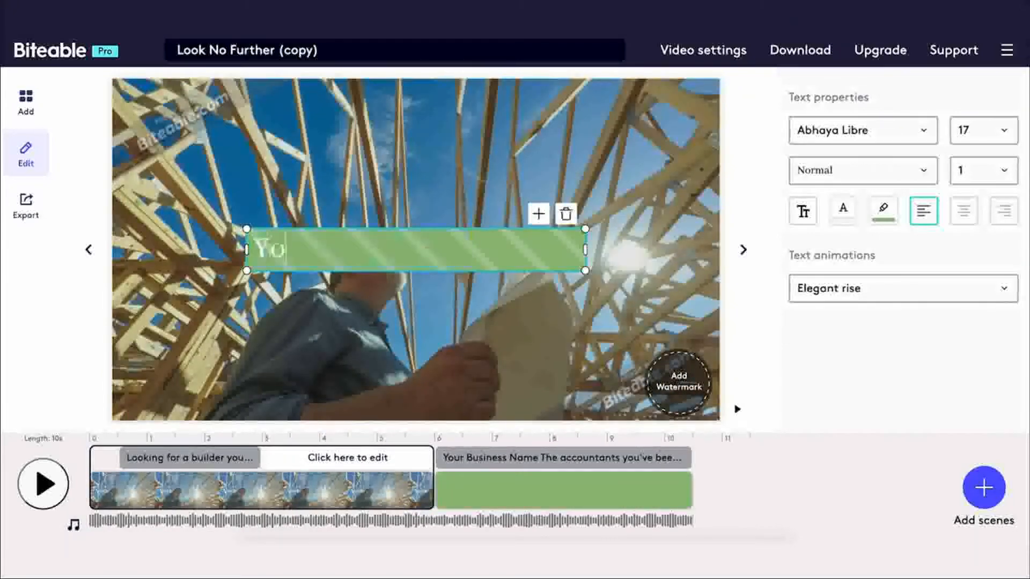
{"action": "type", "text": "u've fou"}
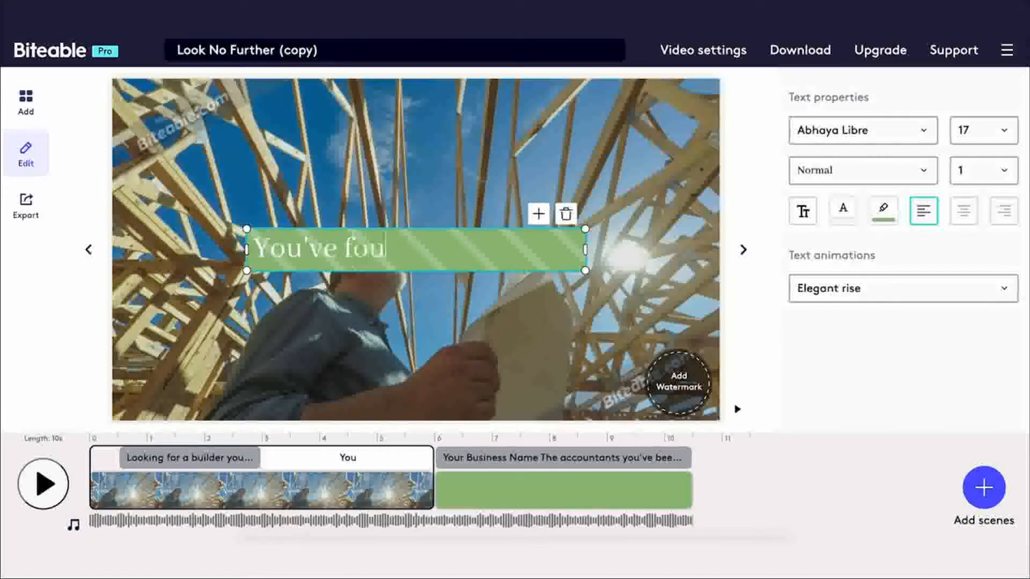
{"action": "type", "text": "nd it"}
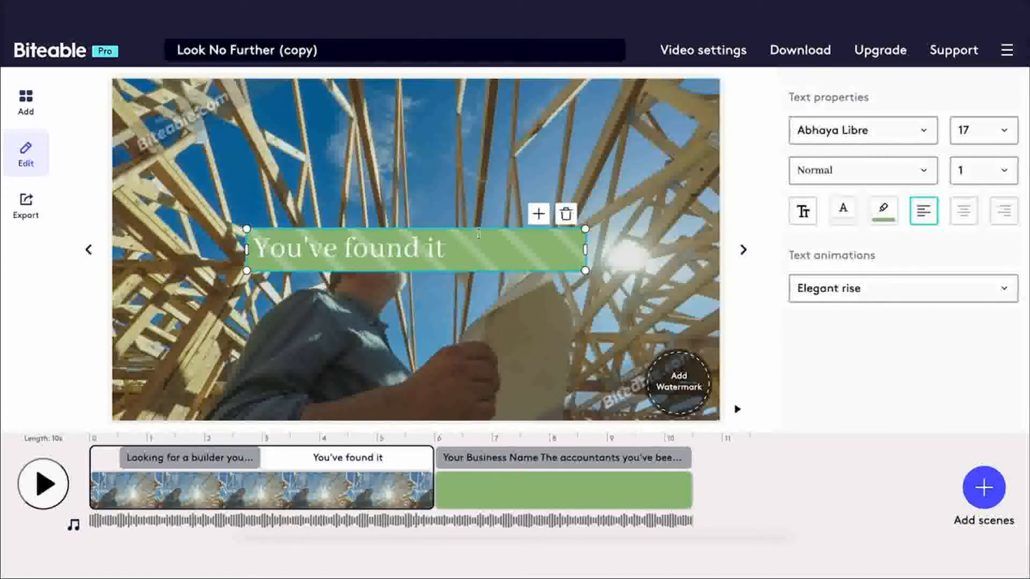
- Place the "You've found it" text right-aligned in the upper right of the picture and preview the scene
{"action": "left_click_drag", "start_coordinate": [477, 229], "coordinate": [584, 131]}
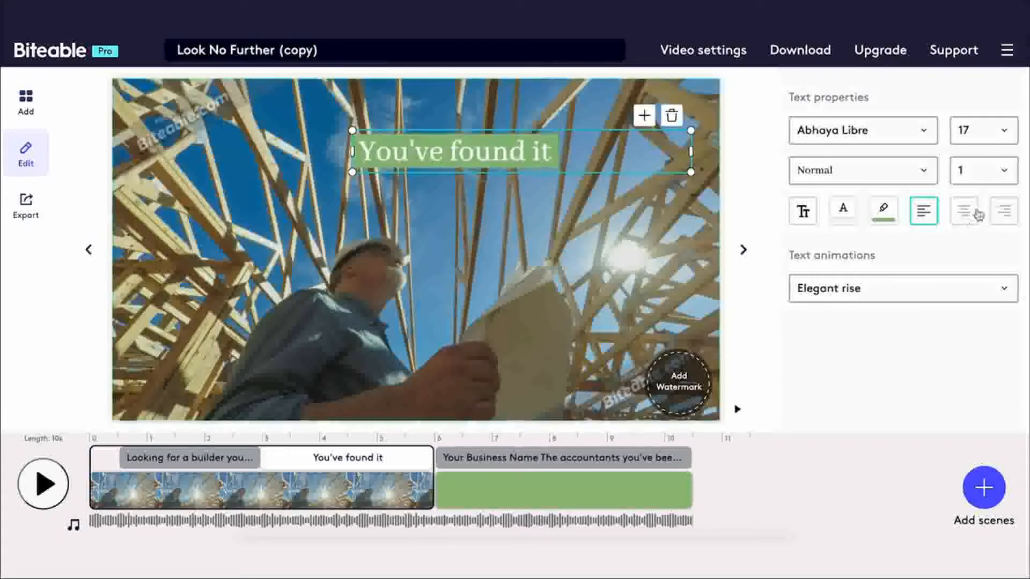
{"action": "left_click", "coordinate": [998, 212]}
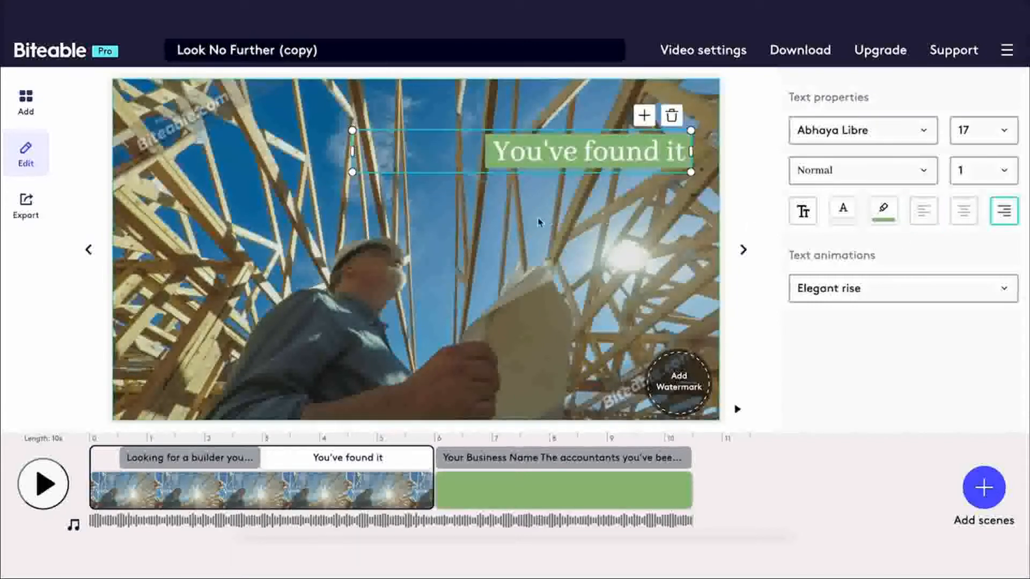
{"action": "left_click", "coordinate": [736, 409]}
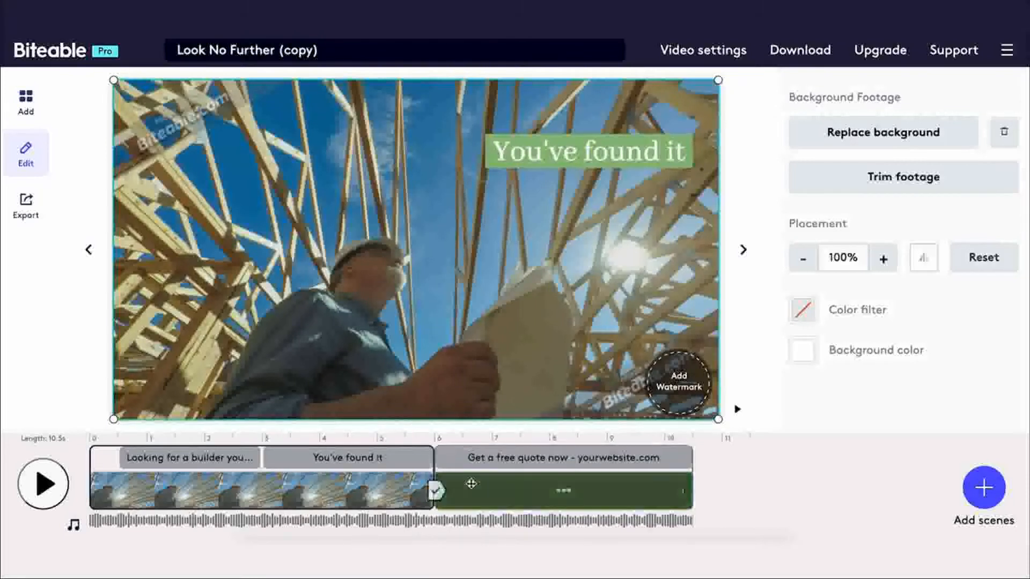
- Replace the caption of the green closing scene with a logo caption
{"action": "left_click", "coordinate": [502, 493]}
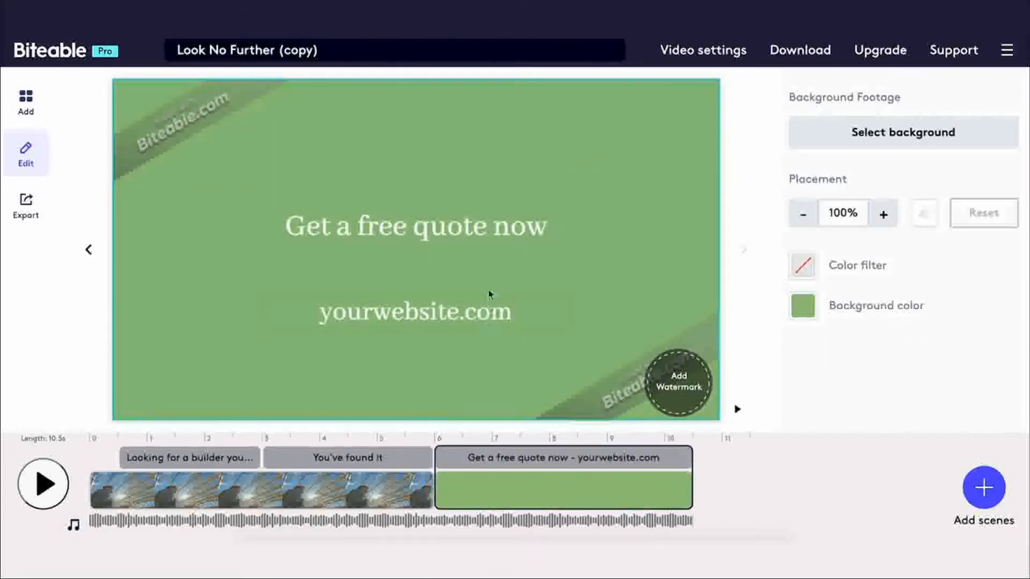
{"action": "mouse_move", "coordinate": [556, 459]}
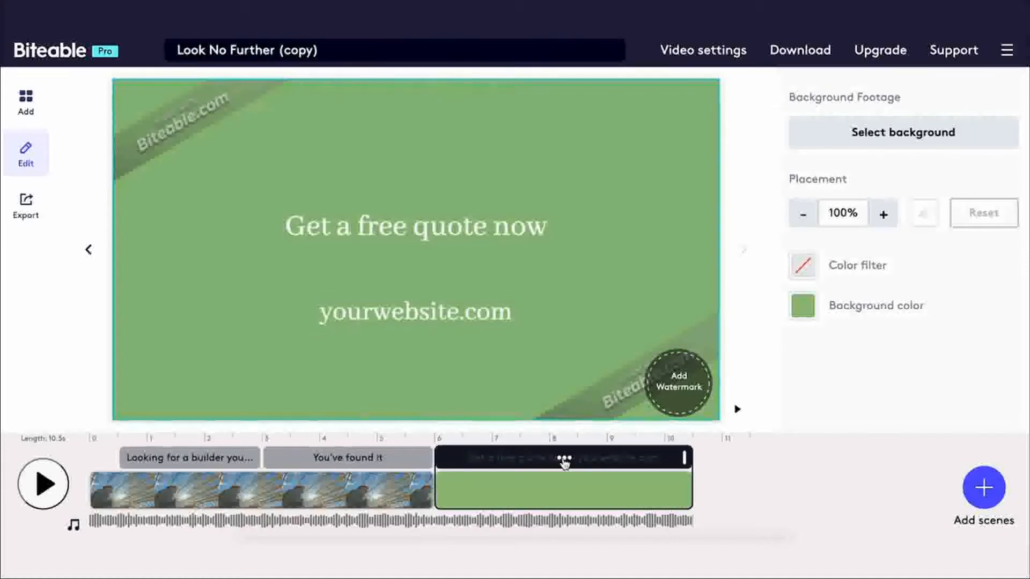
{"action": "left_click", "coordinate": [564, 459]}
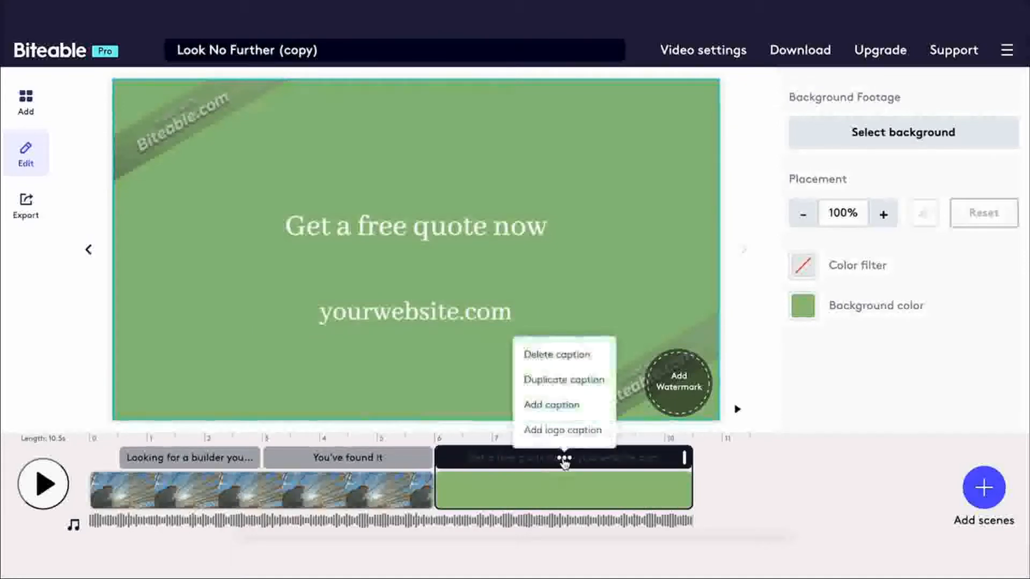
{"action": "left_click", "coordinate": [558, 357]}
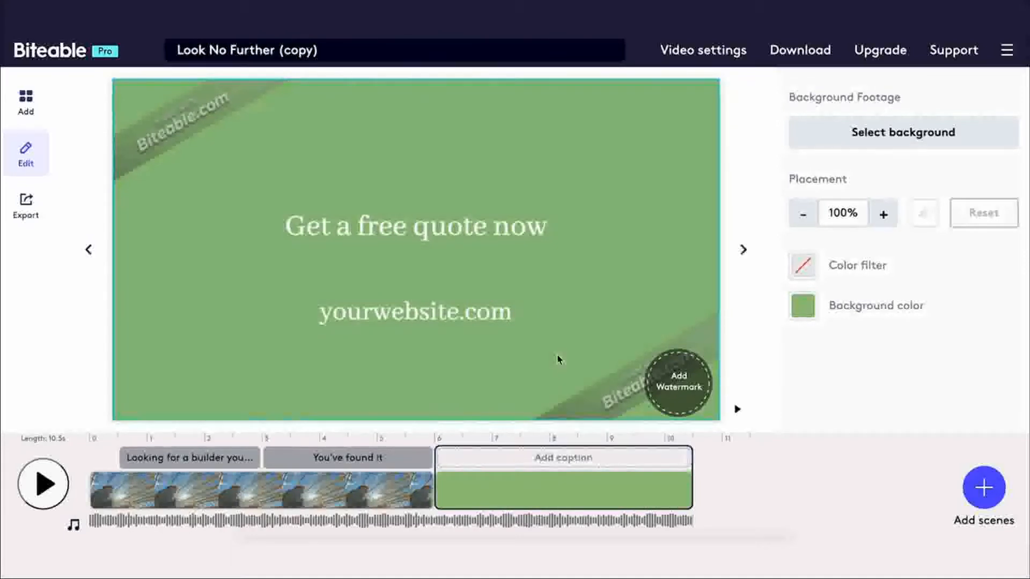
{"action": "left_click", "coordinate": [561, 460]}
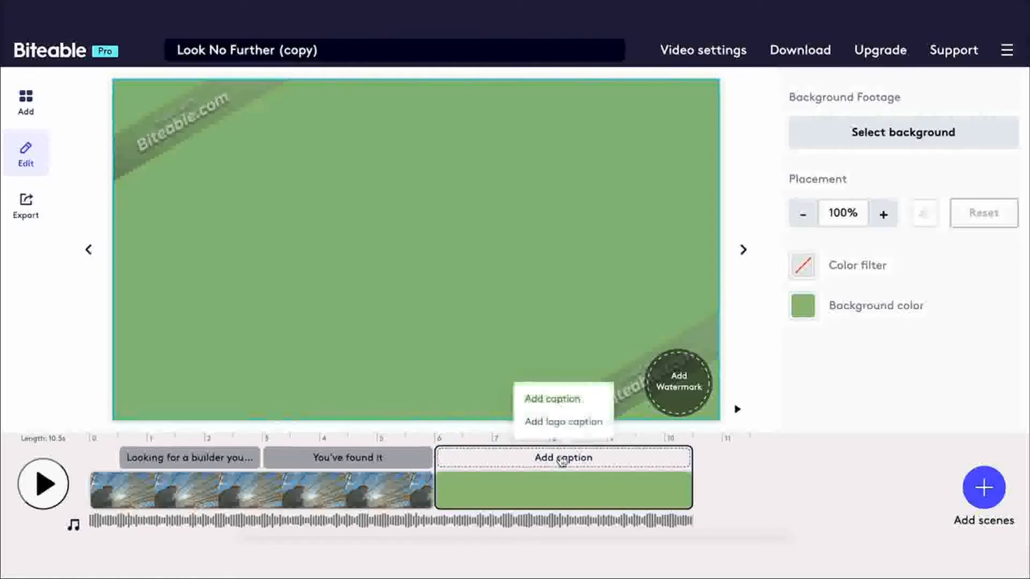
{"action": "left_click", "coordinate": [561, 421]}
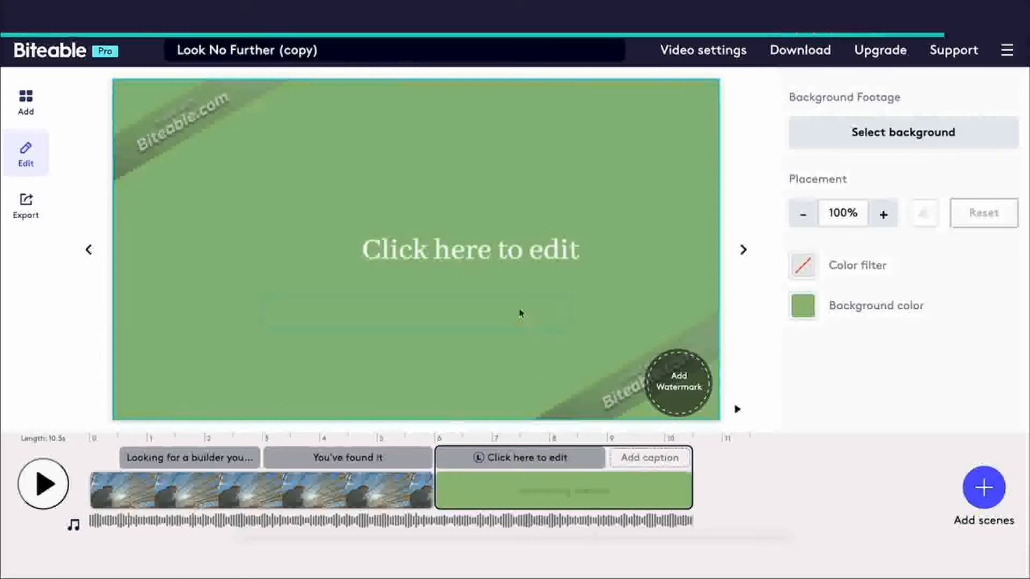
- Move the placeholder text further below the logo placeholder and center-align it
{"action": "left_click", "coordinate": [486, 263]}
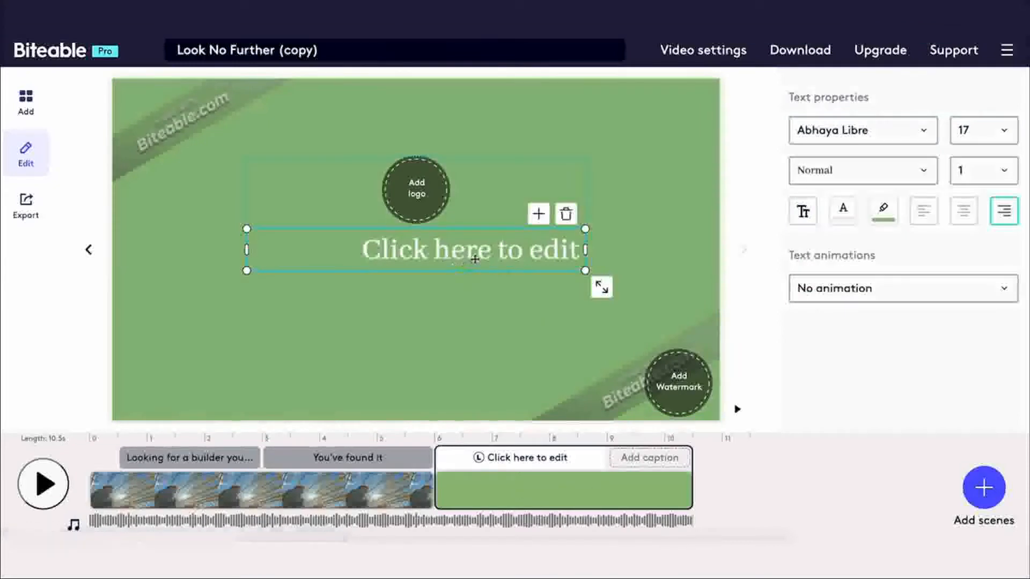
{"action": "left_click_drag", "start_coordinate": [476, 259], "coordinate": [456, 322]}
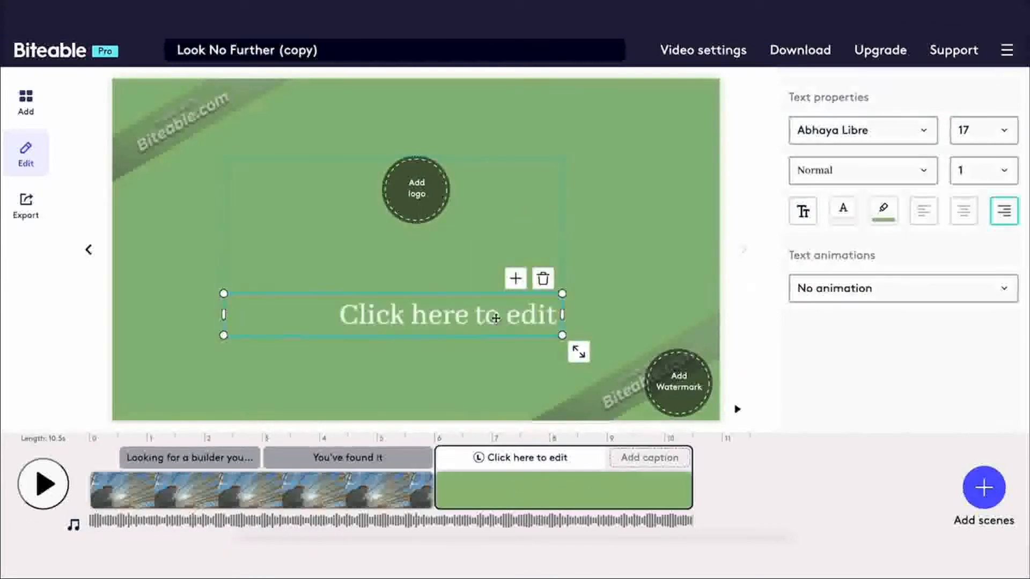
{"action": "left_click", "coordinate": [963, 214]}
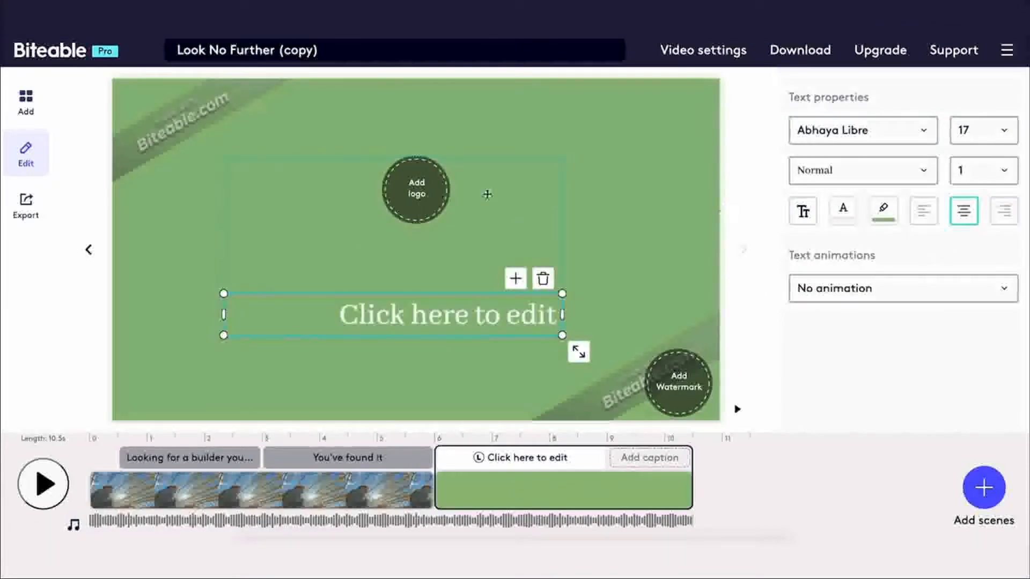
- Fill the logo placeholder with the Your Logo image, enlarge it, and center logo and text horizontally in the scene
{"action": "left_click", "coordinate": [423, 191]}
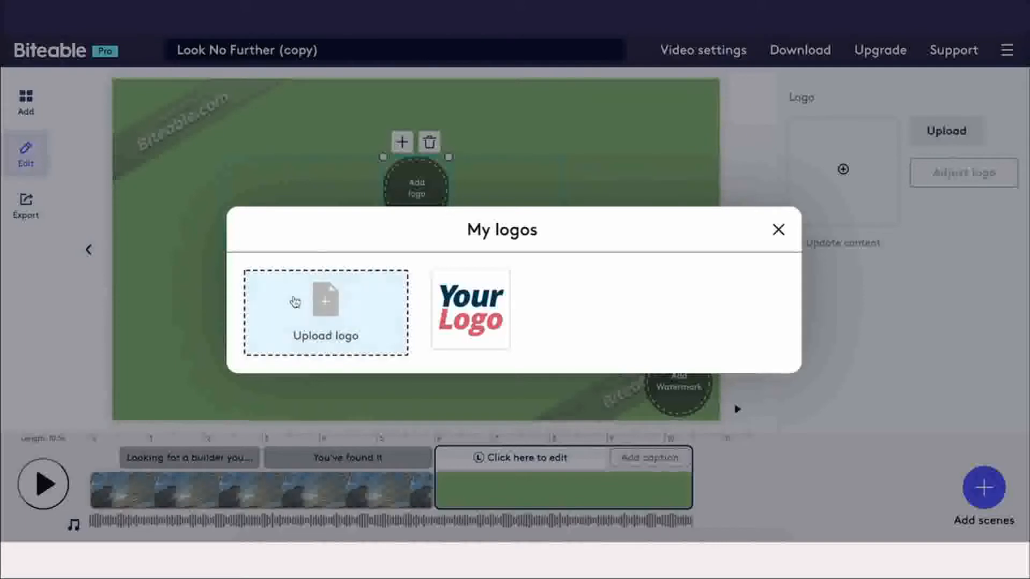
{"action": "left_click", "coordinate": [470, 309]}
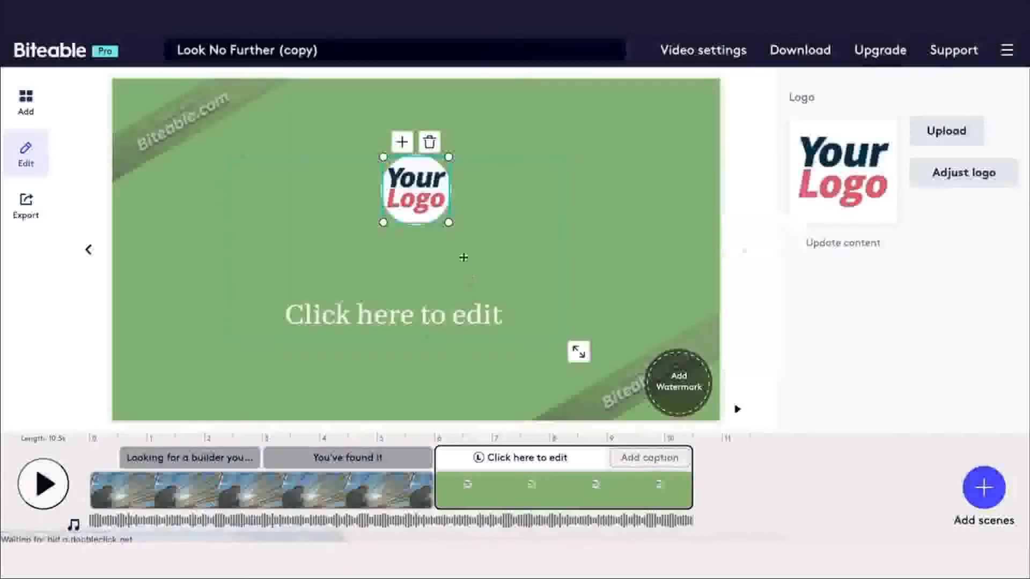
{"action": "left_click_drag", "start_coordinate": [448, 222], "coordinate": [504, 274]}
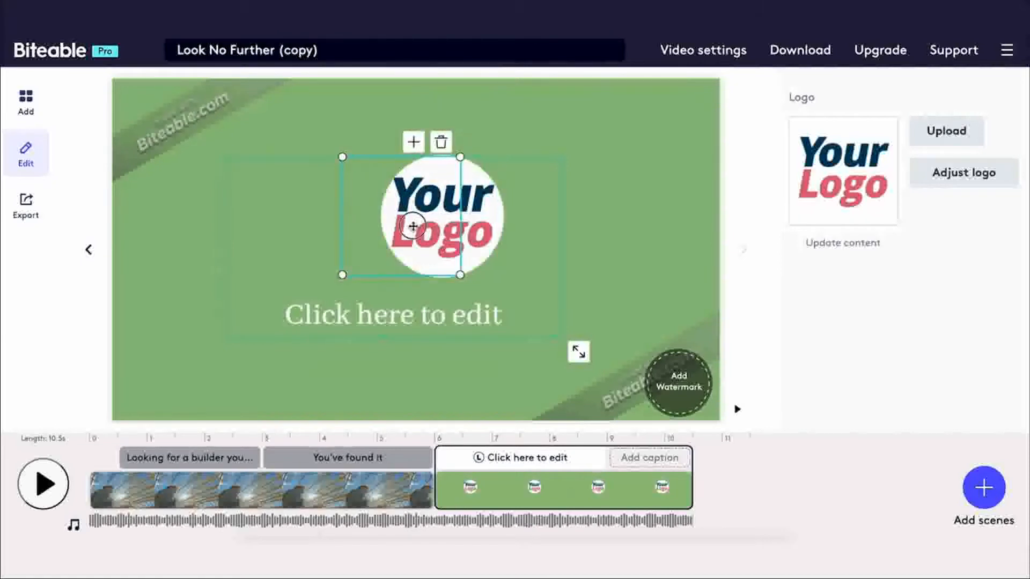
{"action": "left_click", "coordinate": [435, 313]}
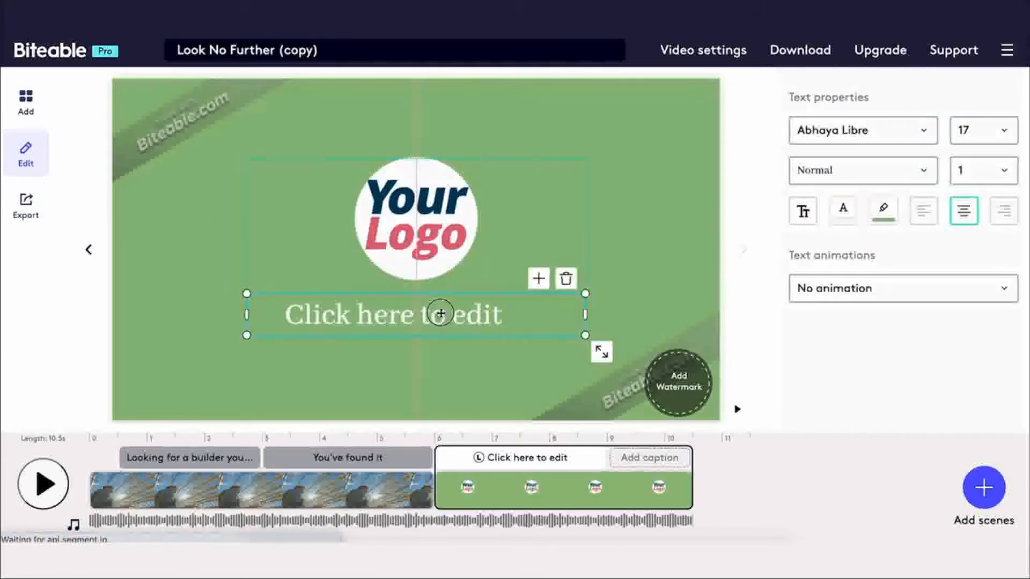
{"action": "left_click", "coordinate": [412, 234]}
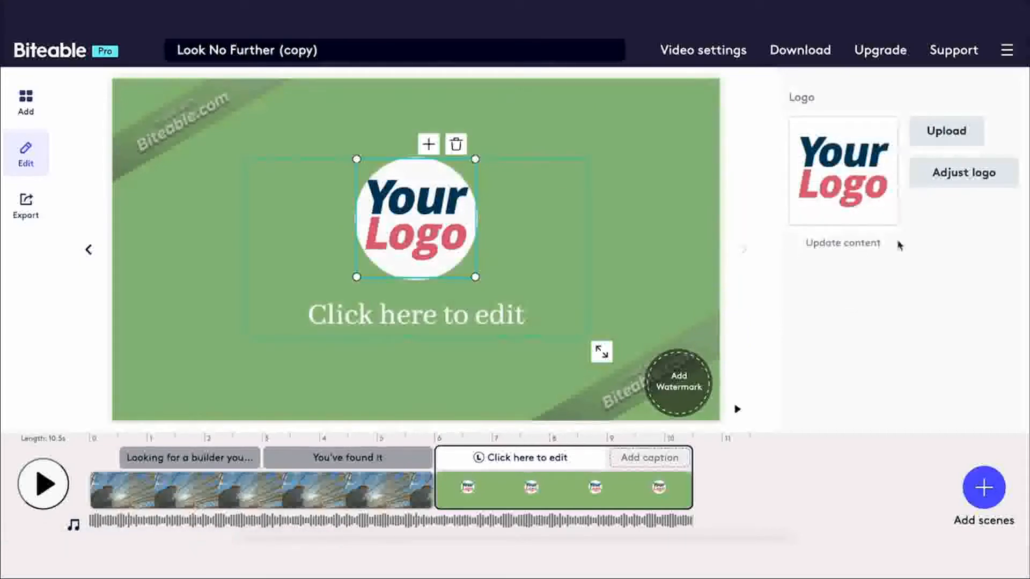
- Scale the logo image to 88% inside its circular frame and save the adjustment
{"action": "left_click", "coordinate": [943, 175]}
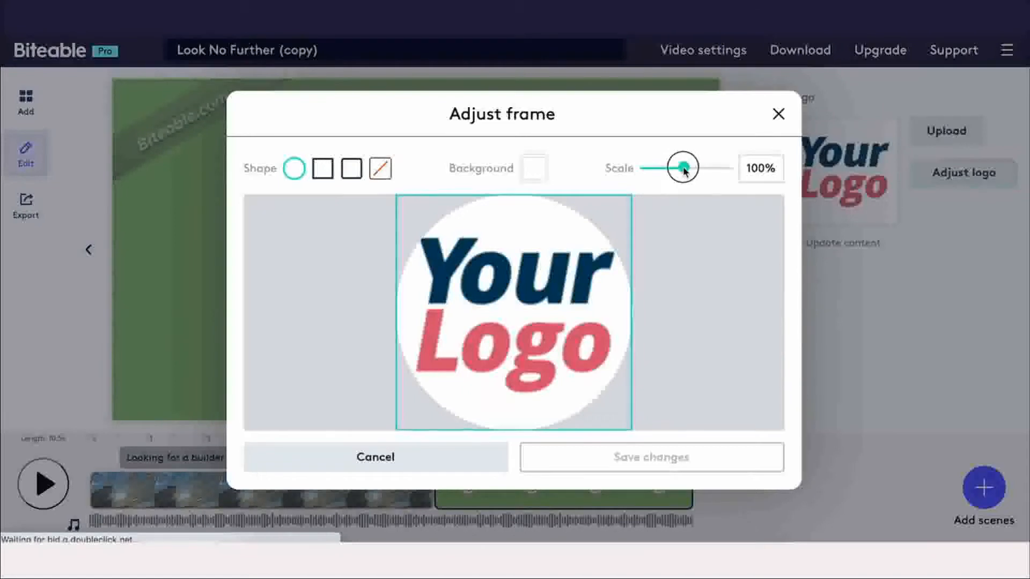
{"action": "mouse_move", "coordinate": [683, 168]}
{"action": "left_mouse_down"}
{"action": "mouse_move", "coordinate": [693, 169]}
{"action": "mouse_move", "coordinate": [681, 170]}
{"action": "left_mouse_up"}
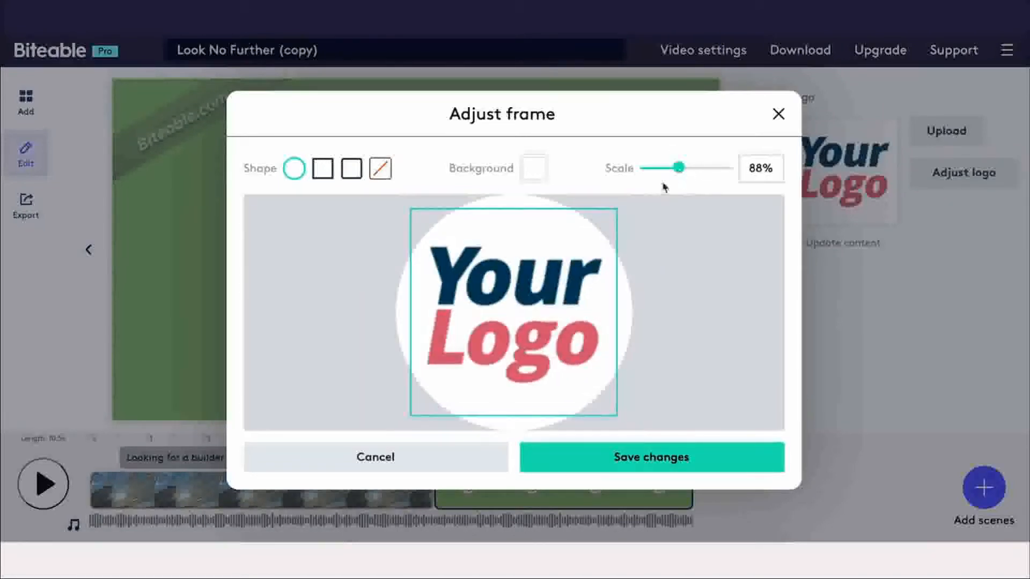
{"action": "mouse_move", "coordinate": [522, 310]}
{"action": "left_mouse_down"}
{"action": "mouse_move", "coordinate": [529, 319]}
{"action": "mouse_move", "coordinate": [524, 312]}
{"action": "left_mouse_up"}
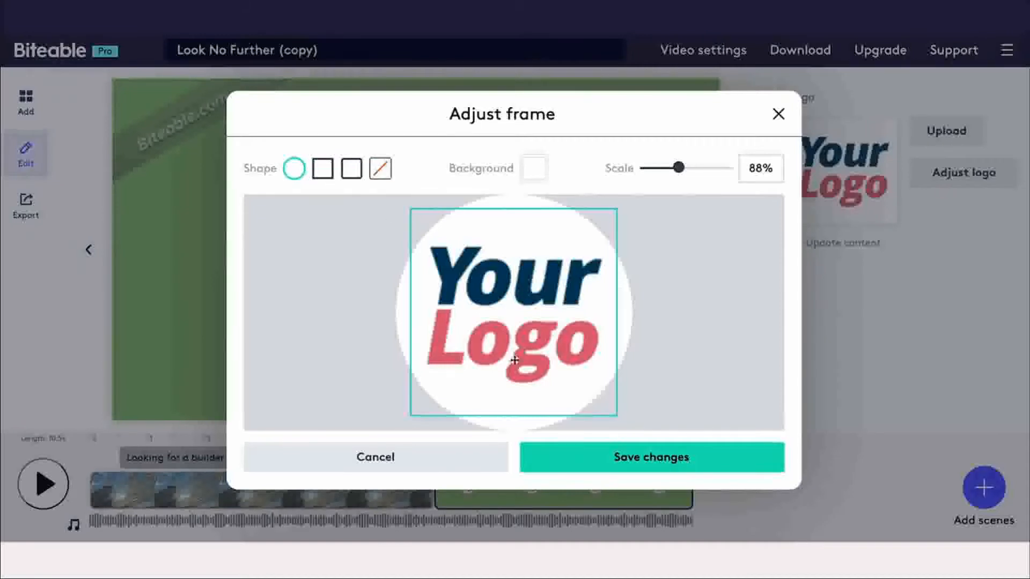
{"action": "left_click", "coordinate": [674, 458]}
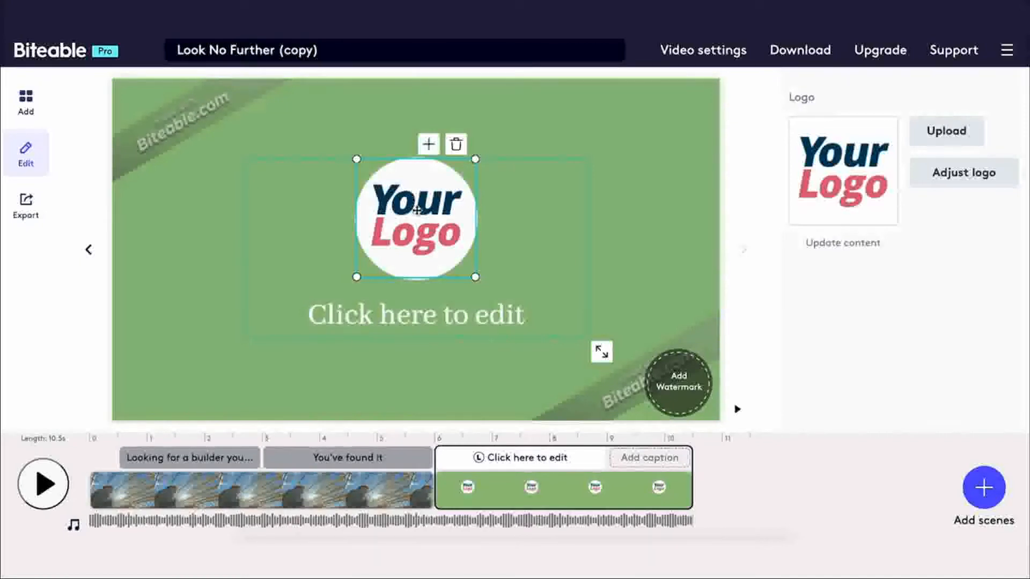
- Add a second logo placeholder without an image, move it beside the logo, enlarge it slightly and remove it again
{"action": "left_click", "coordinate": [429, 145]}
{"action": "left_click", "coordinate": [434, 141]}
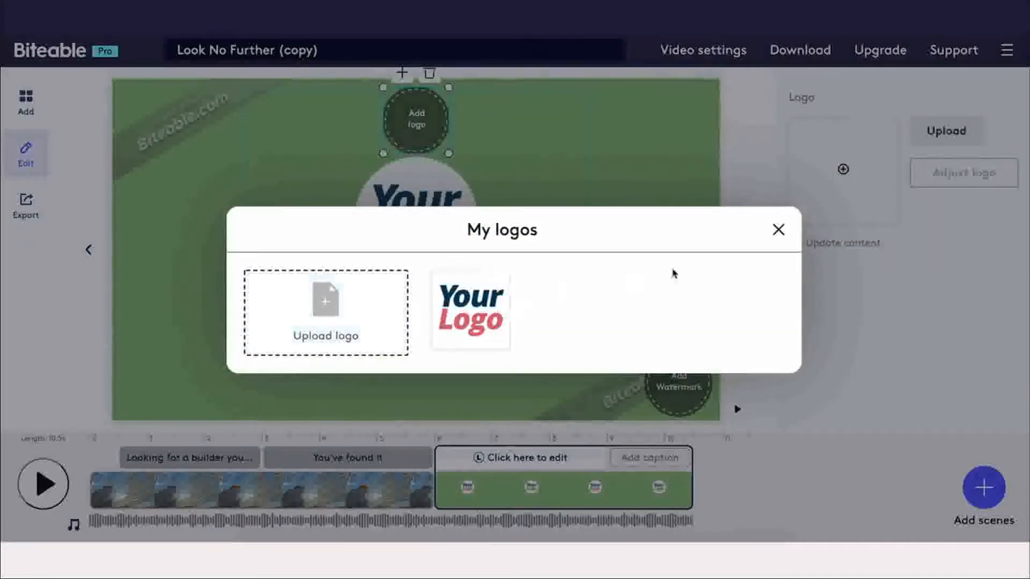
{"action": "left_click", "coordinate": [778, 233]}
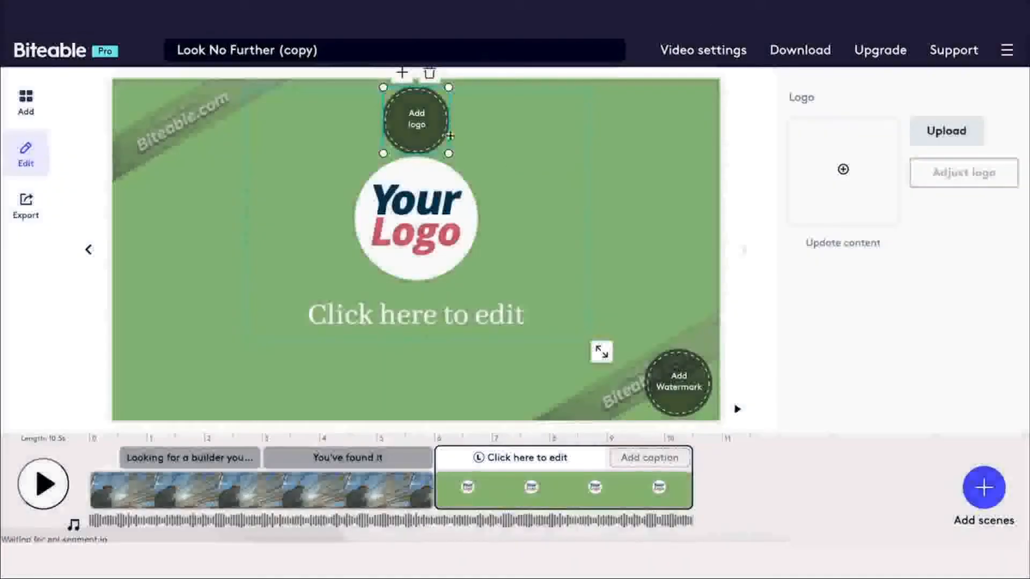
{"action": "left_click_drag", "start_coordinate": [449, 156], "coordinate": [585, 257]}
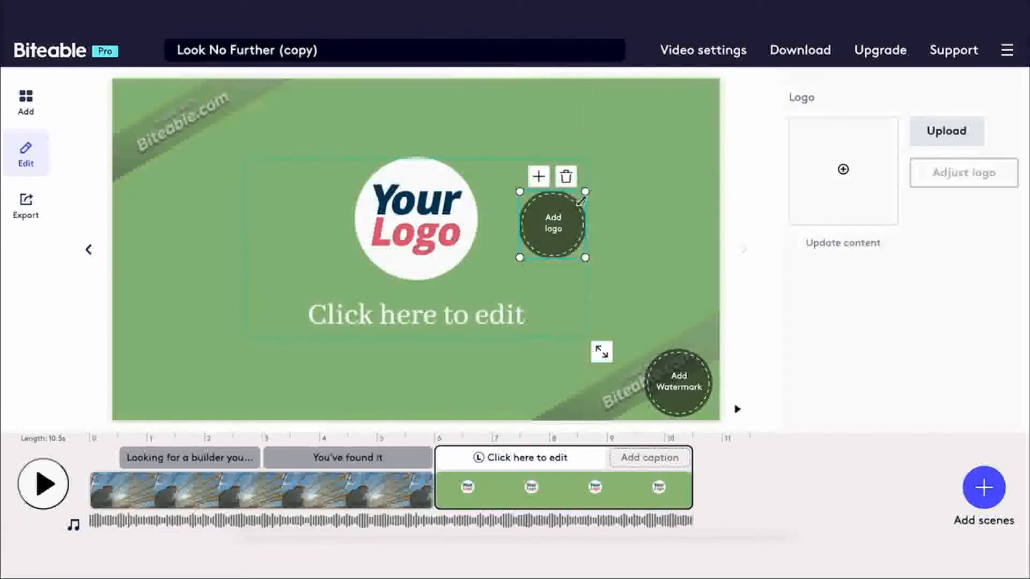
{"action": "mouse_move", "coordinate": [586, 189]}
{"action": "left_mouse_down"}
{"action": "mouse_move", "coordinate": [647, 139]}
{"action": "mouse_move", "coordinate": [597, 180]}
{"action": "left_mouse_up"}
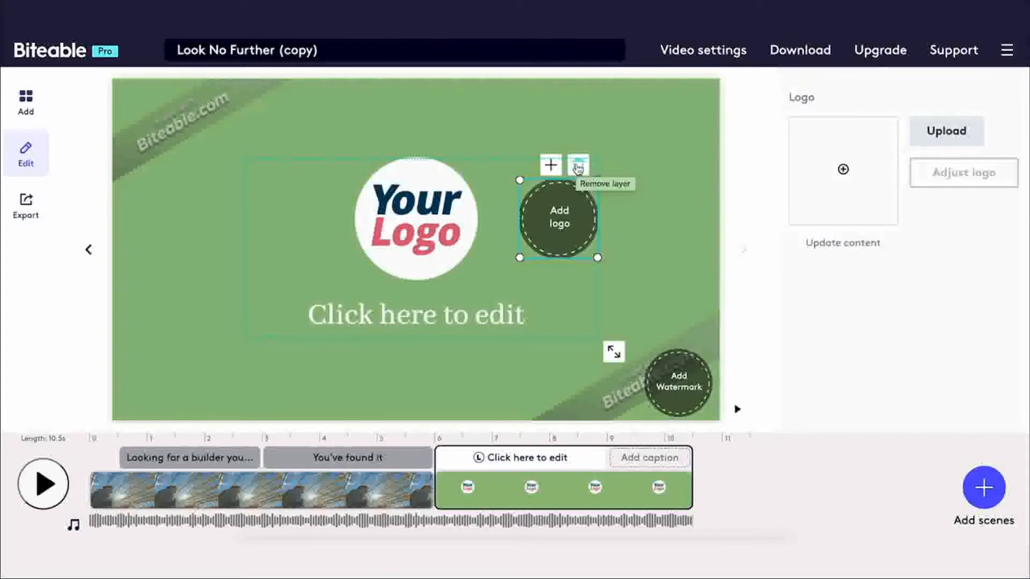
{"action": "left_click", "coordinate": [578, 169]}
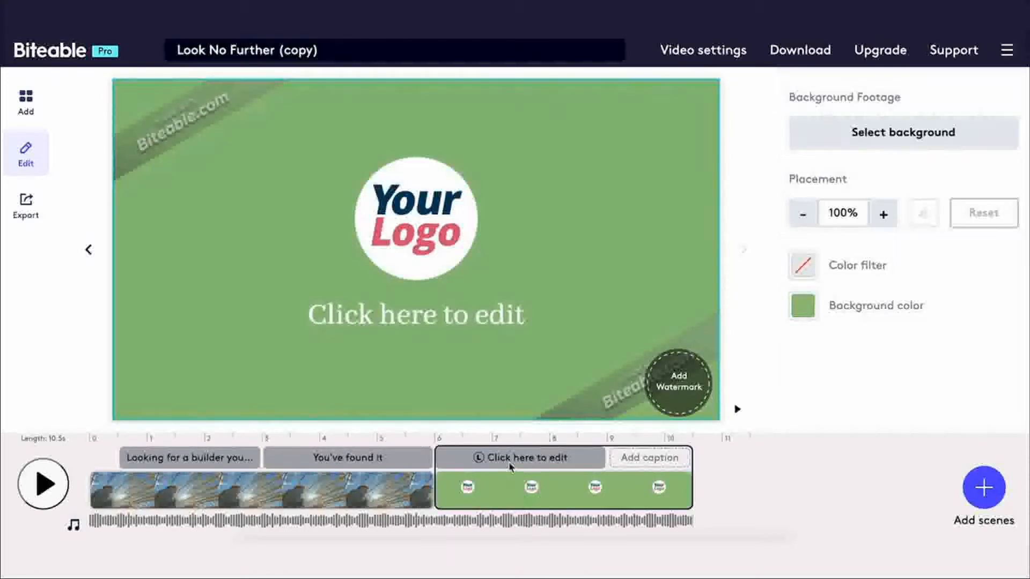
{"action": "left_click", "coordinate": [341, 502]}
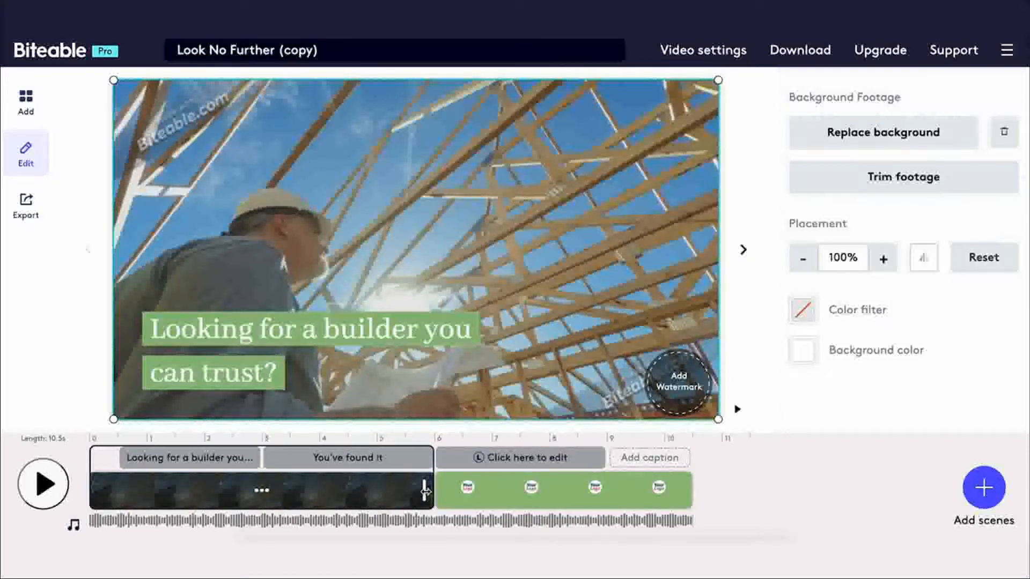
{"action": "mouse_move", "coordinate": [424, 490]}
{"action": "left_mouse_down"}
{"action": "mouse_move", "coordinate": [321, 492]}
{"action": "mouse_move", "coordinate": [465, 492]}
{"action": "mouse_move", "coordinate": [435, 492]}
{"action": "left_mouse_up"}
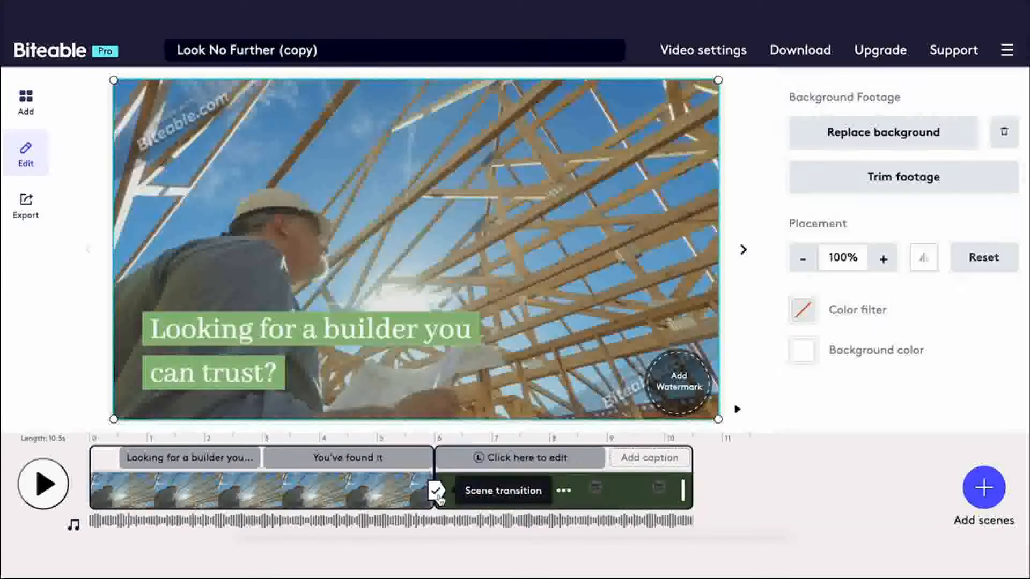
{"action": "left_click", "coordinate": [214, 460]}
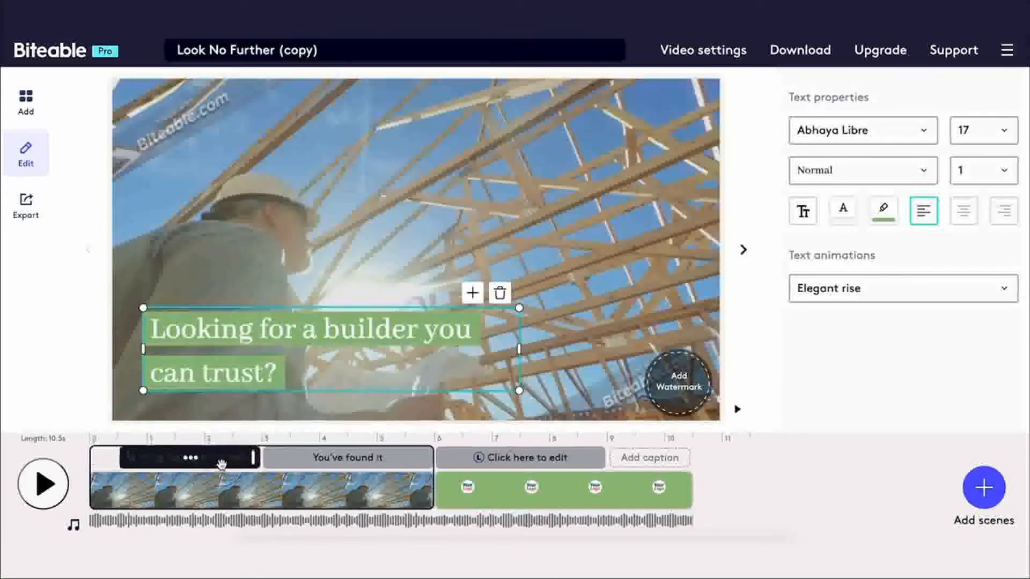
- Make the first builder caption start at about 1.5 seconds on the timeline and check its caption options
{"action": "left_click_drag", "start_coordinate": [249, 459], "coordinate": [220, 460]}
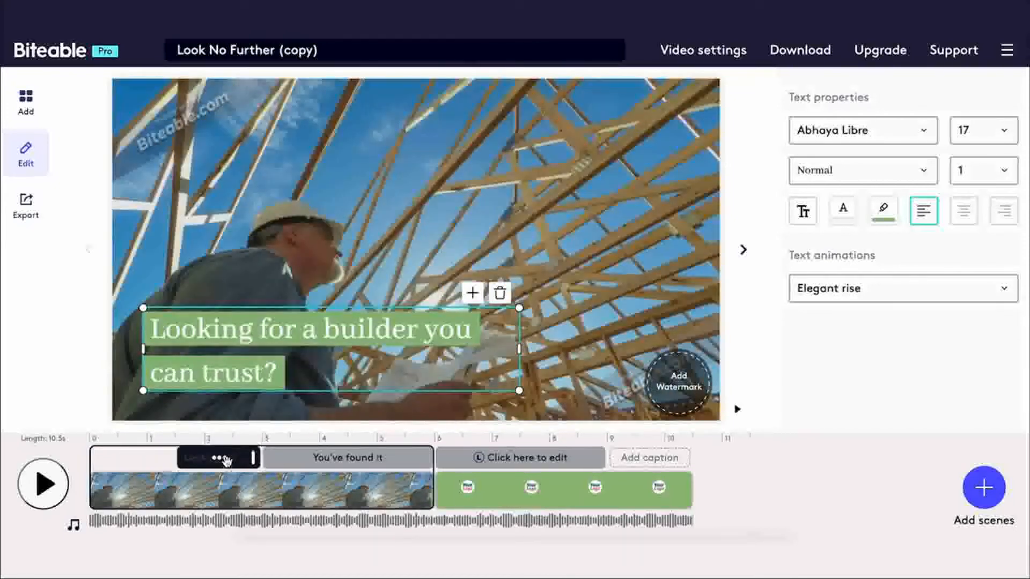
{"action": "left_click", "coordinate": [264, 458]}
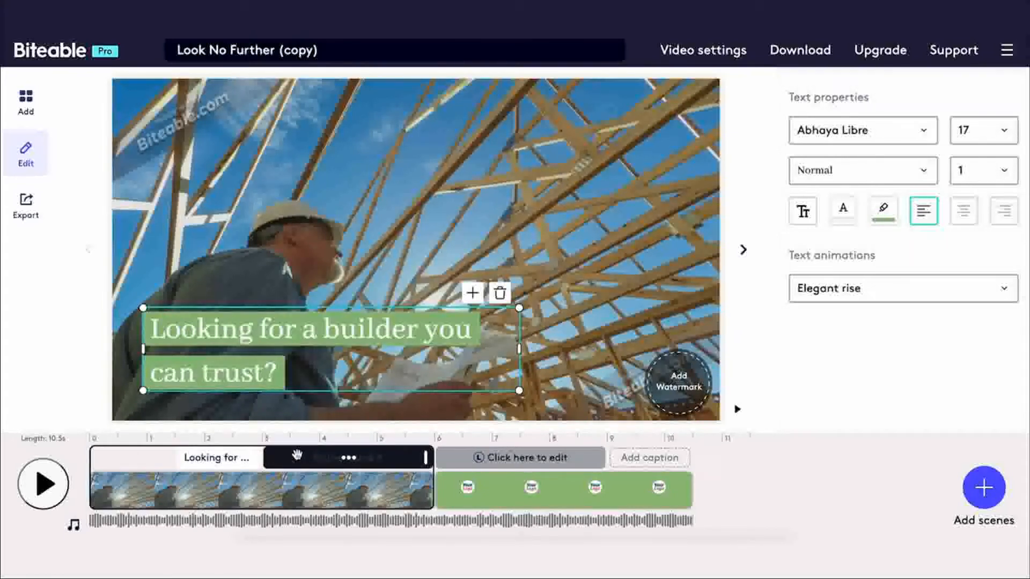
{"action": "left_click", "coordinate": [219, 462]}
{"action": "left_click", "coordinate": [219, 459]}
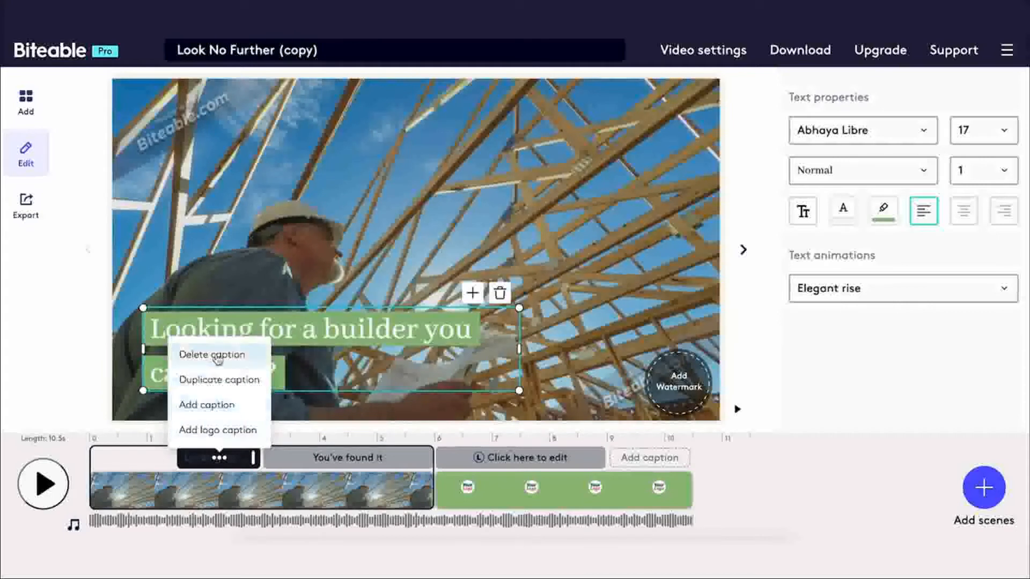
{"action": "left_click", "coordinate": [152, 460]}
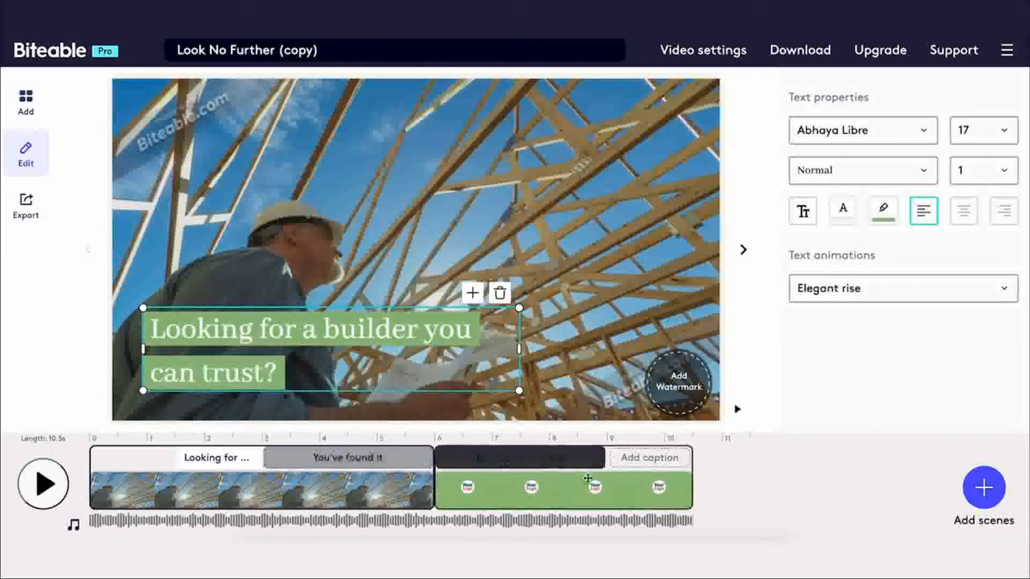
{"action": "left_click", "coordinate": [650, 462]}
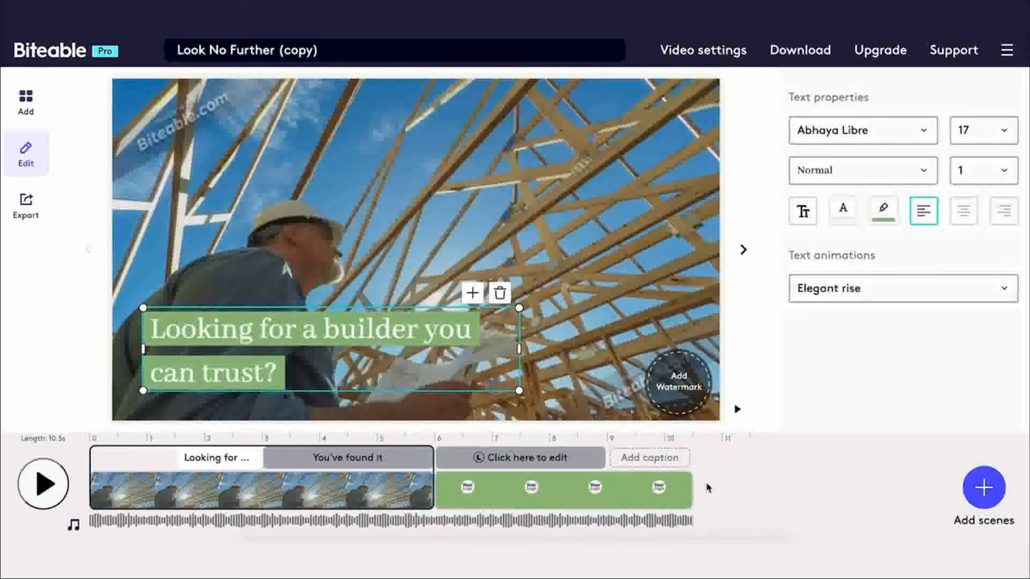
- Set the transition into the closing logo scene to Spin and preview that scene
{"action": "left_click", "coordinate": [485, 487]}
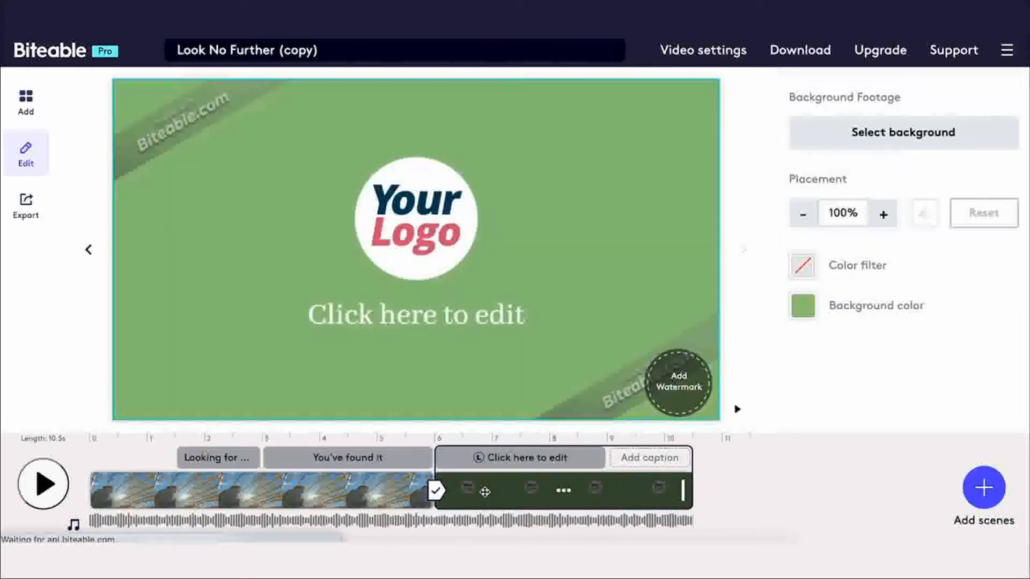
{"action": "left_click", "coordinate": [436, 490]}
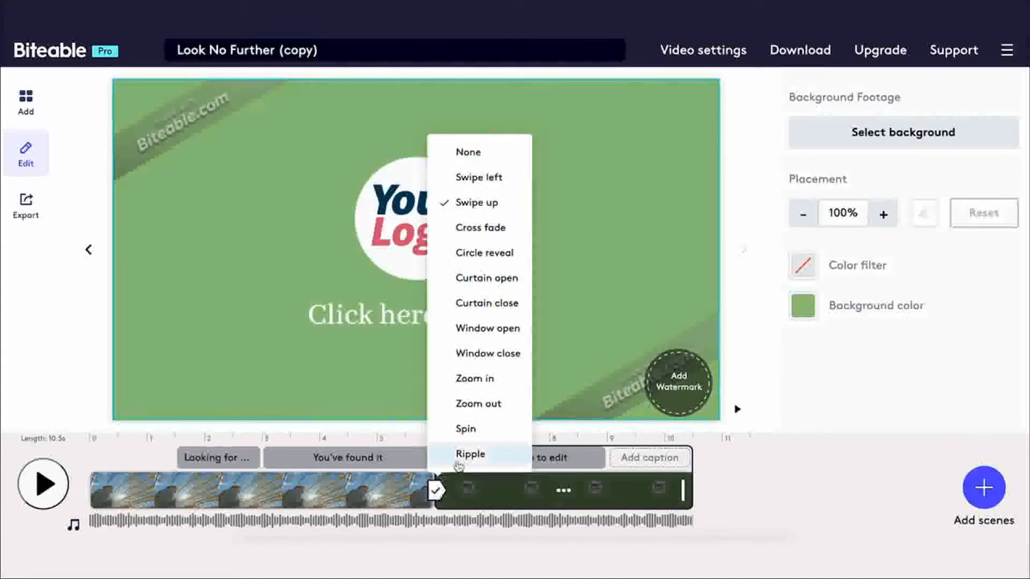
{"action": "left_click", "coordinate": [465, 431]}
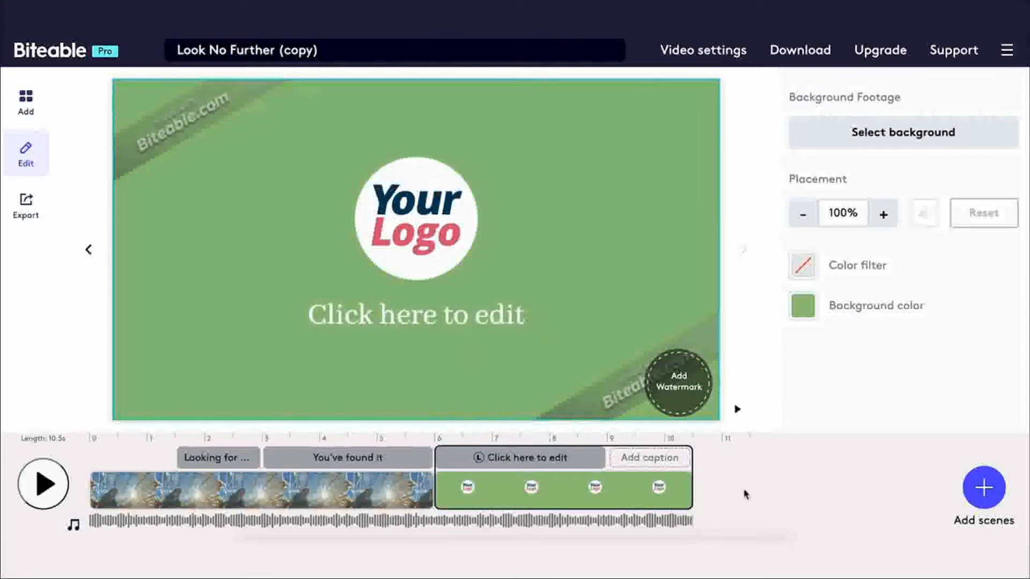
{"action": "left_click", "coordinate": [737, 411]}
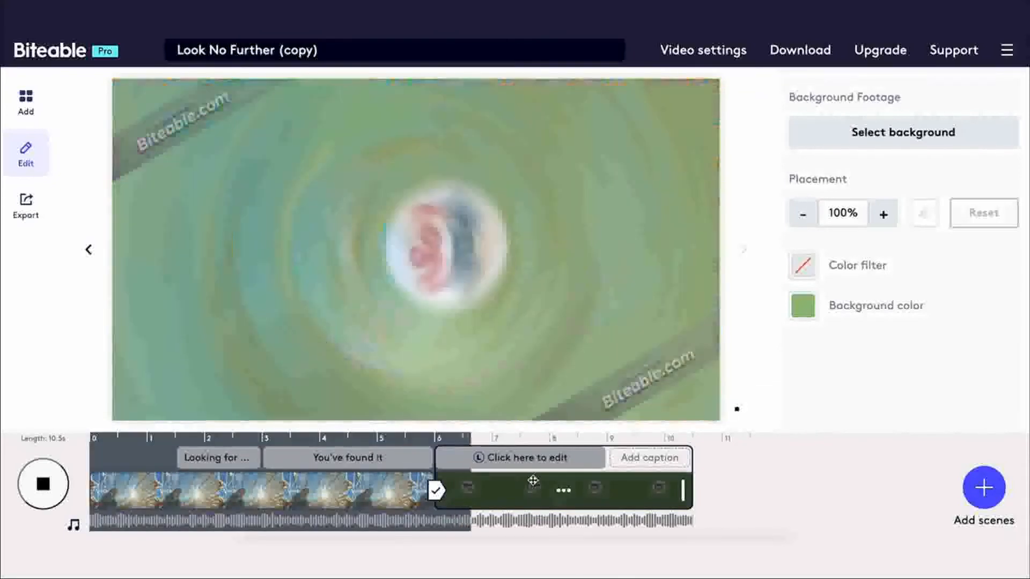
- Change the transition into the closing logo scene to Ripple and preview it
{"action": "left_click", "coordinate": [438, 489]}
{"action": "left_click", "coordinate": [454, 460]}
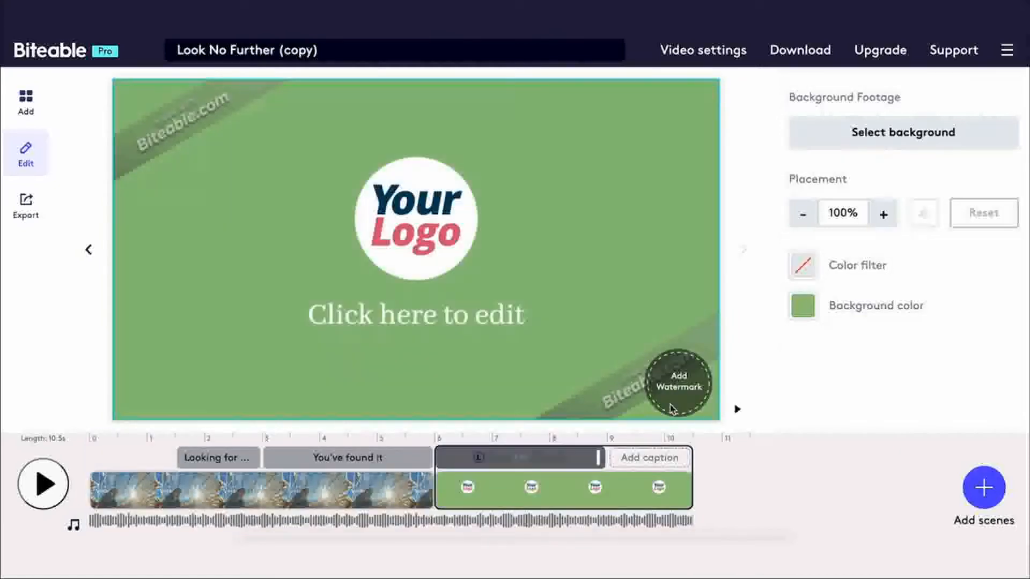
{"action": "left_click", "coordinate": [731, 411]}
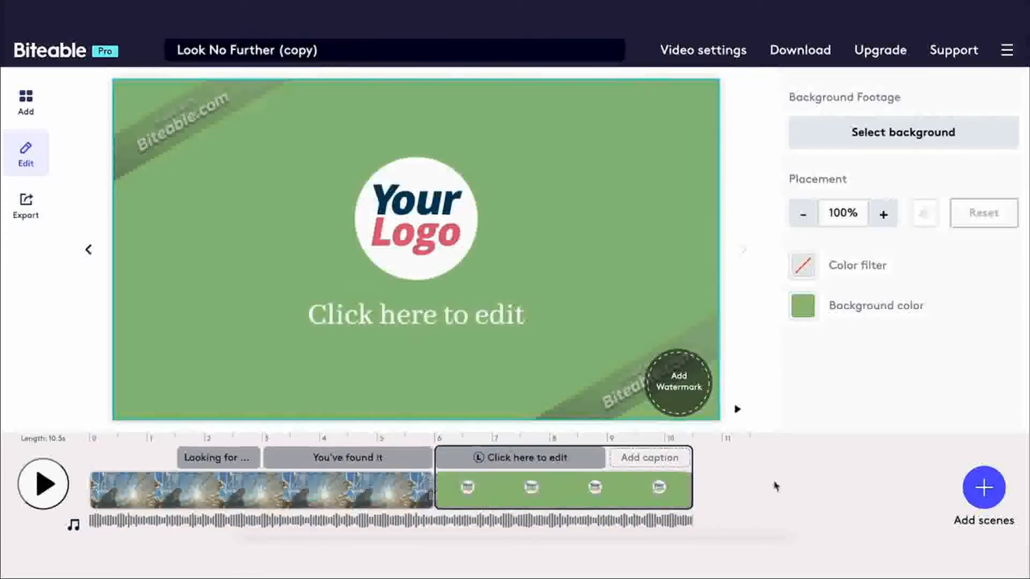
- Browse the scene library's animation folders, stock images and stock videos
{"action": "left_click", "coordinate": [983, 488]}
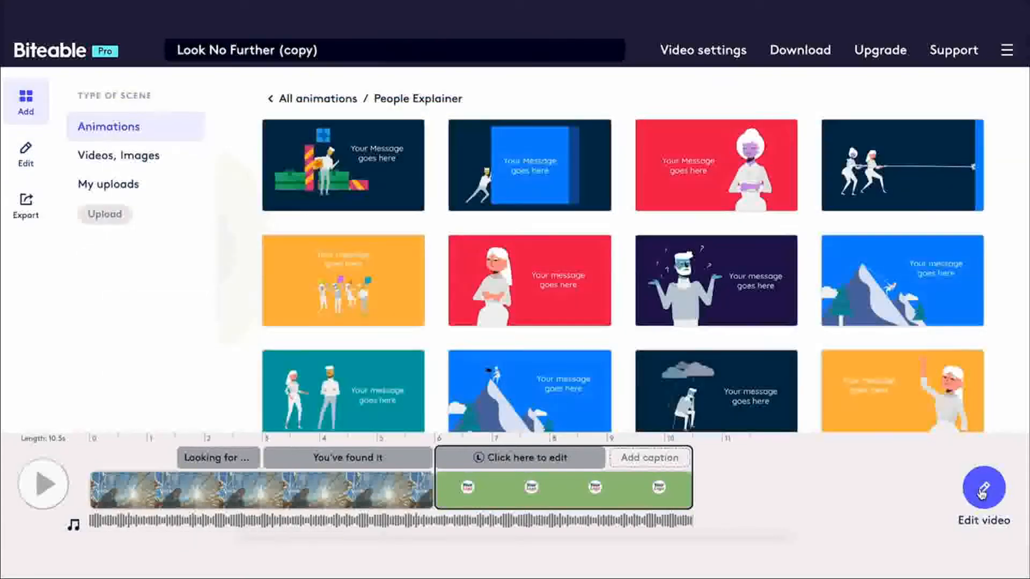
{"action": "left_click", "coordinate": [282, 99]}
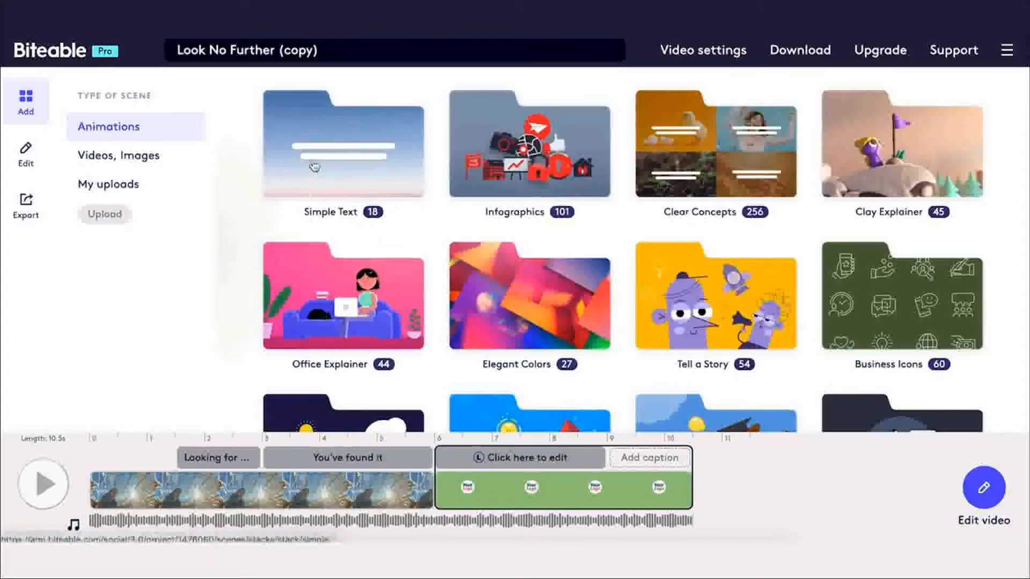
{"action": "left_click", "coordinate": [114, 160]}
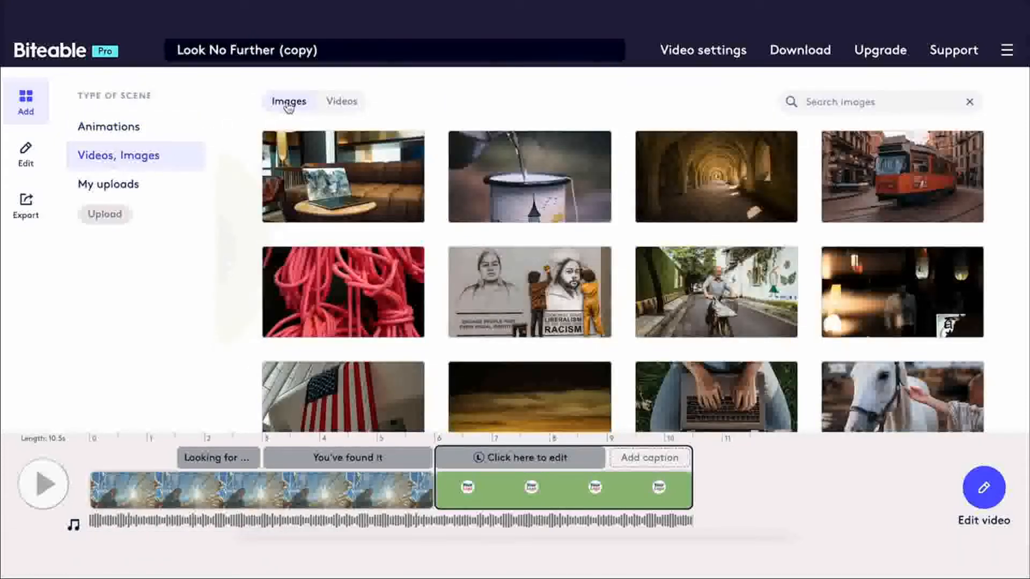
{"action": "left_click", "coordinate": [353, 102]}
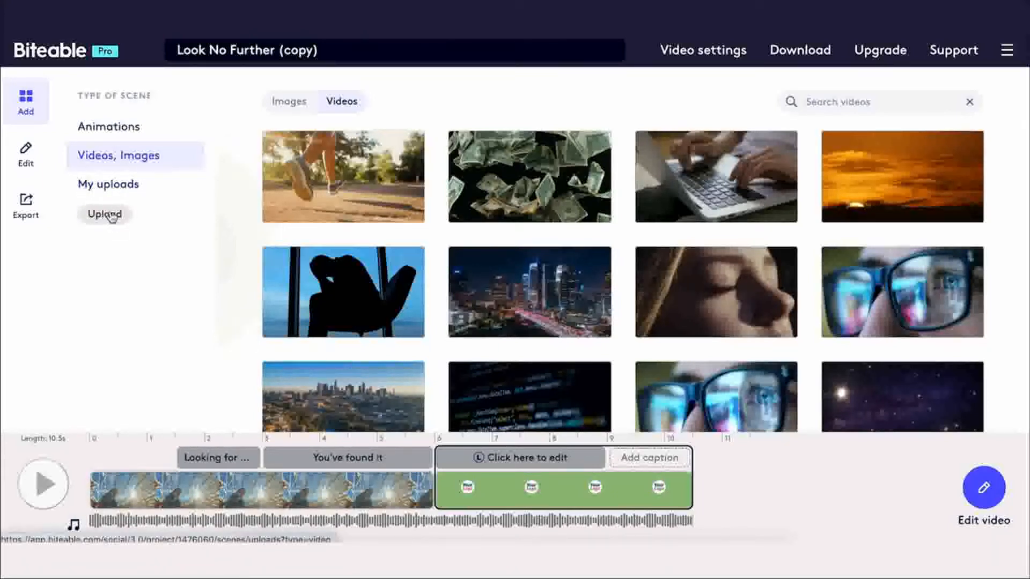
- Add the yellow office desk scene from Office Explainer, place it before the logo scene and shorten it to about 4.5 seconds
{"action": "left_click", "coordinate": [115, 131]}
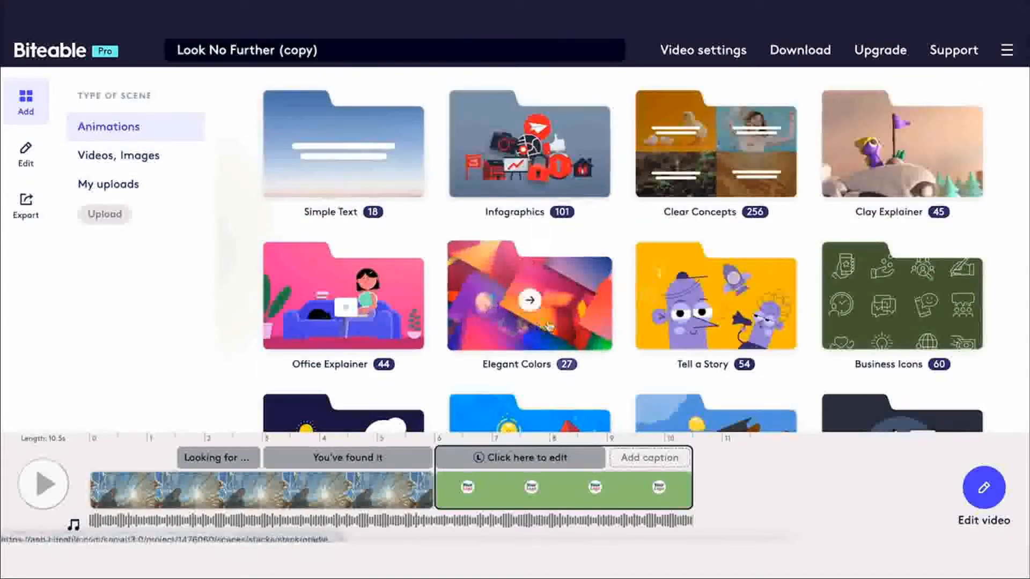
{"action": "left_click", "coordinate": [382, 310]}
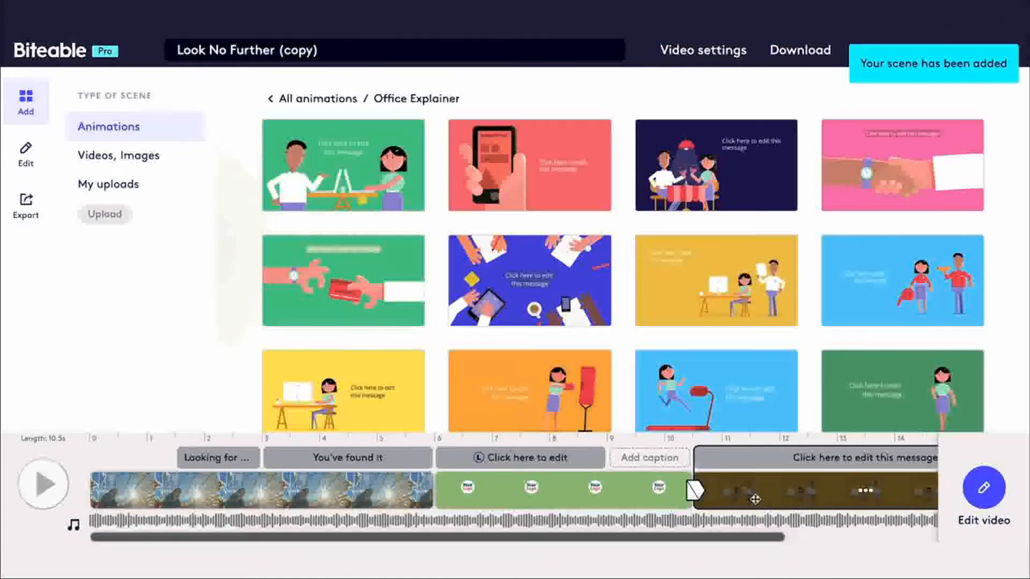
{"action": "left_click_drag", "start_coordinate": [812, 490], "coordinate": [556, 493]}
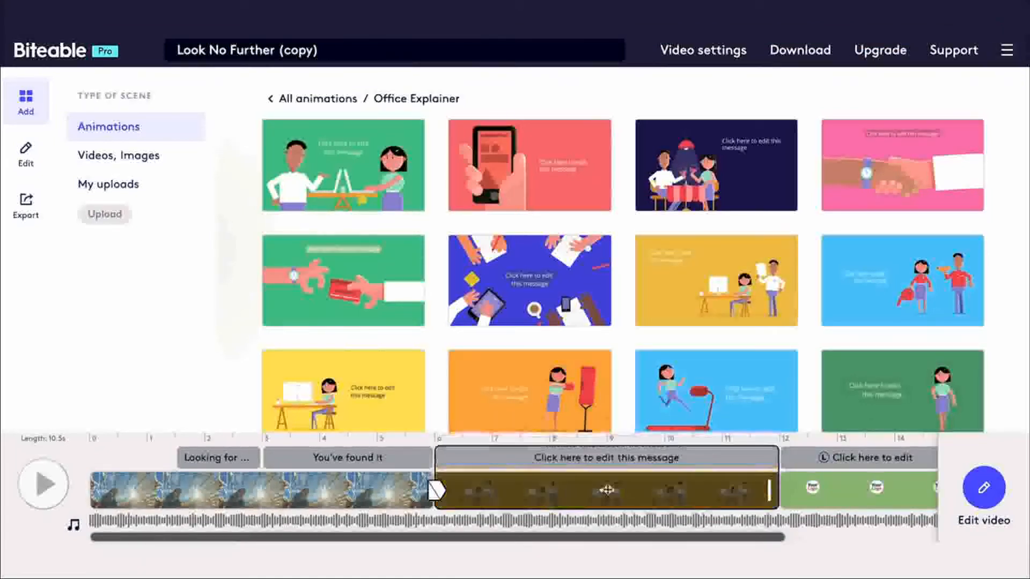
{"action": "left_click_drag", "start_coordinate": [769, 489], "coordinate": [703, 490]}
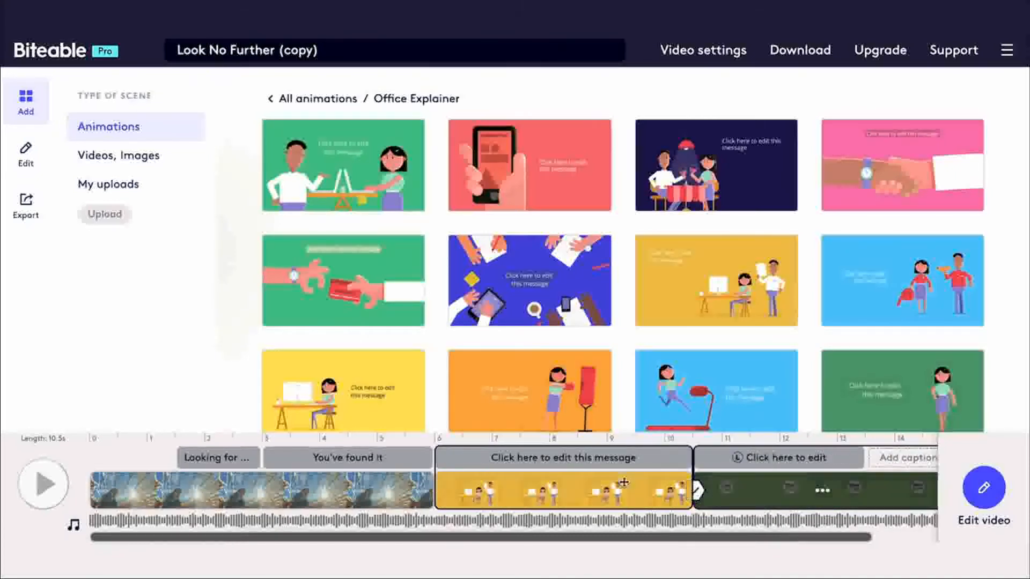
- Delete the added Office Explainer scene from the timeline
{"action": "mouse_move", "coordinate": [581, 493]}
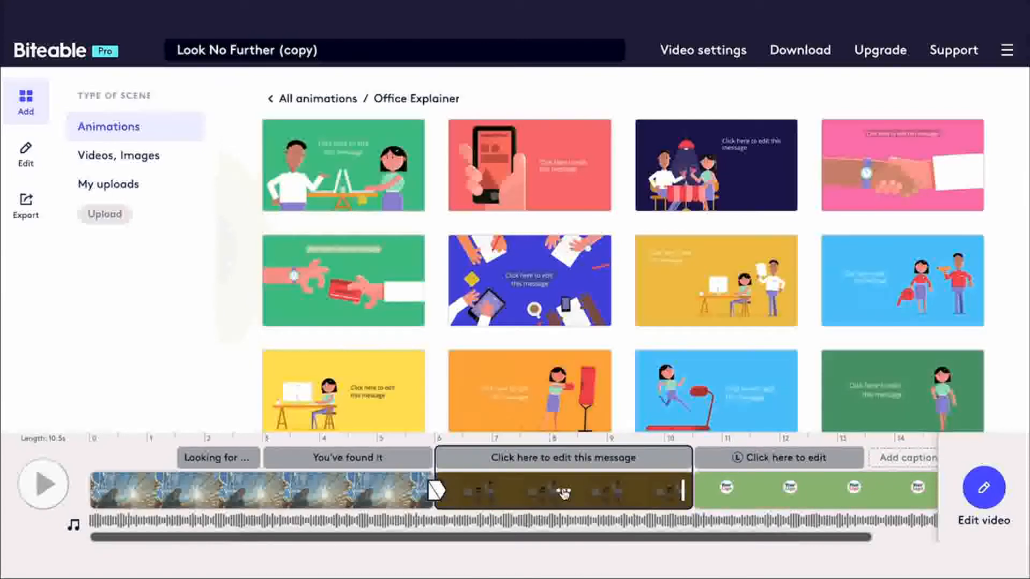
{"action": "left_click", "coordinate": [563, 491]}
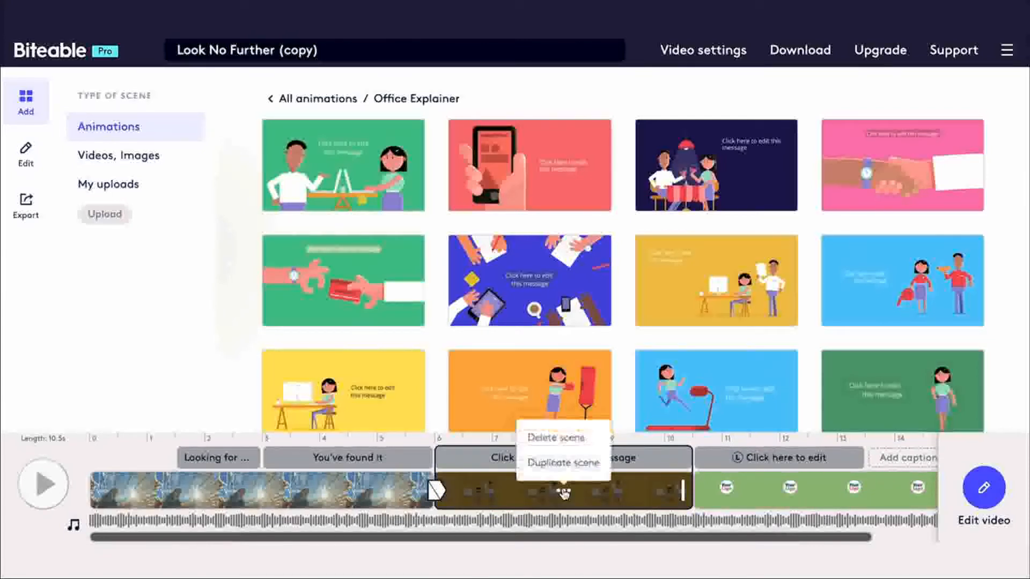
{"action": "left_click", "coordinate": [558, 439]}
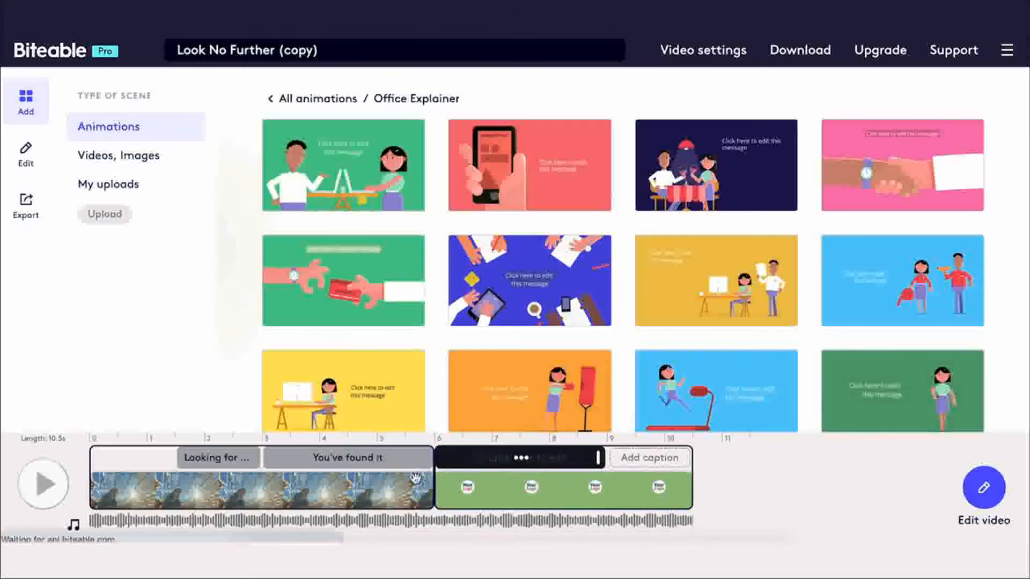
- Preview the builder scene on its own and play the whole video from the beginning
{"action": "left_click", "coordinate": [399, 488]}
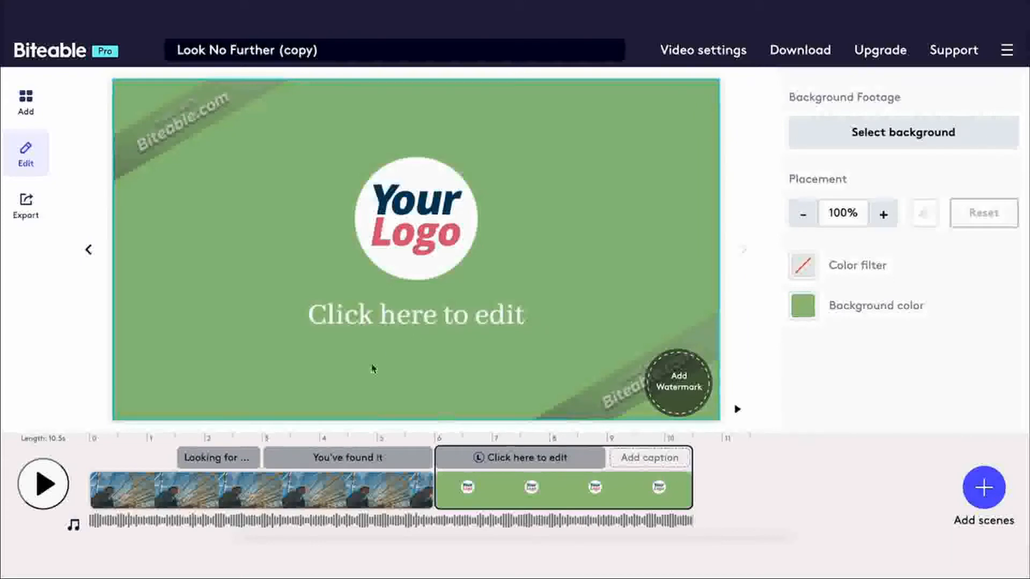
{"action": "left_click", "coordinate": [374, 489]}
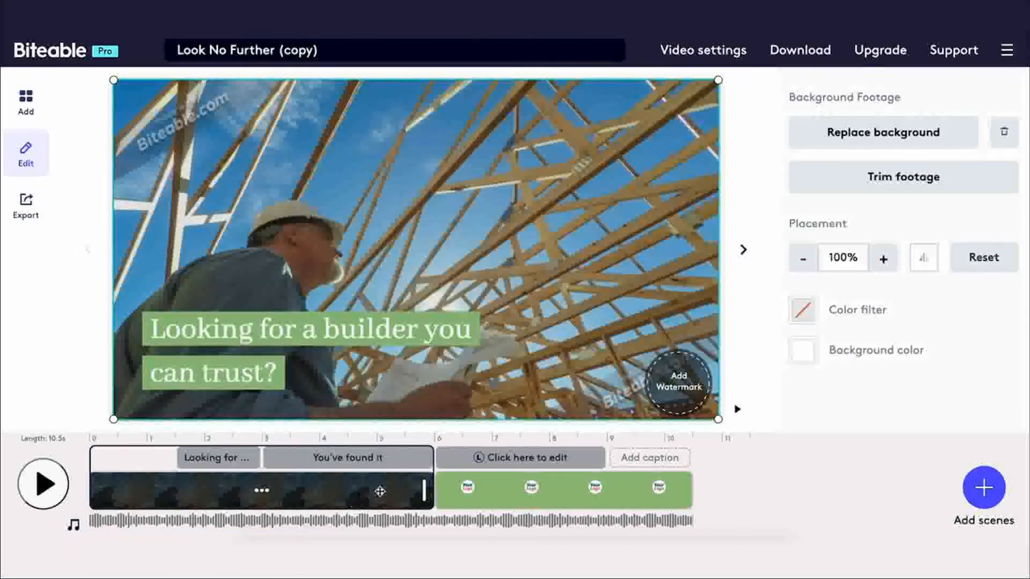
{"action": "left_click", "coordinate": [738, 411]}
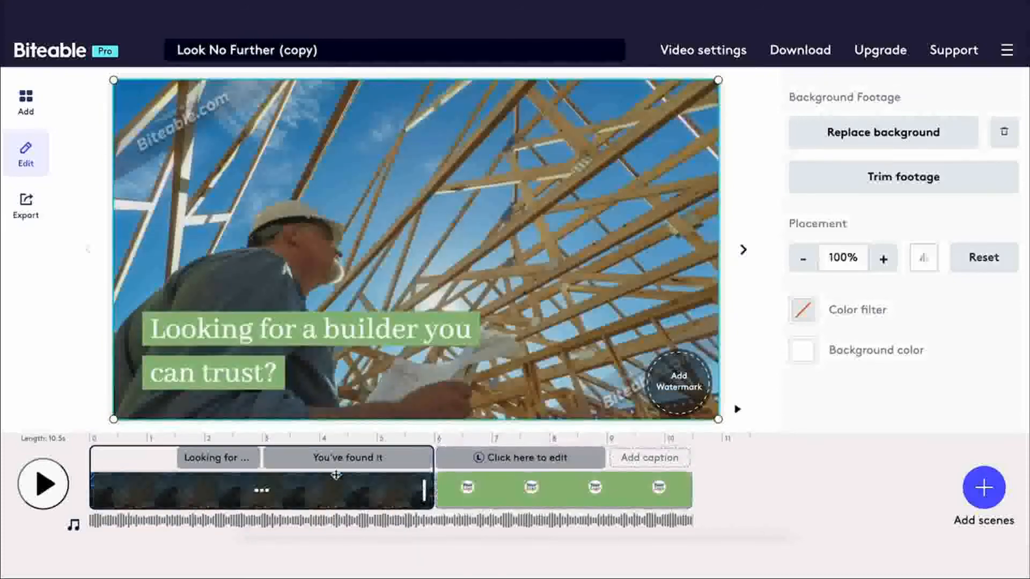
{"action": "left_click", "coordinate": [38, 486]}
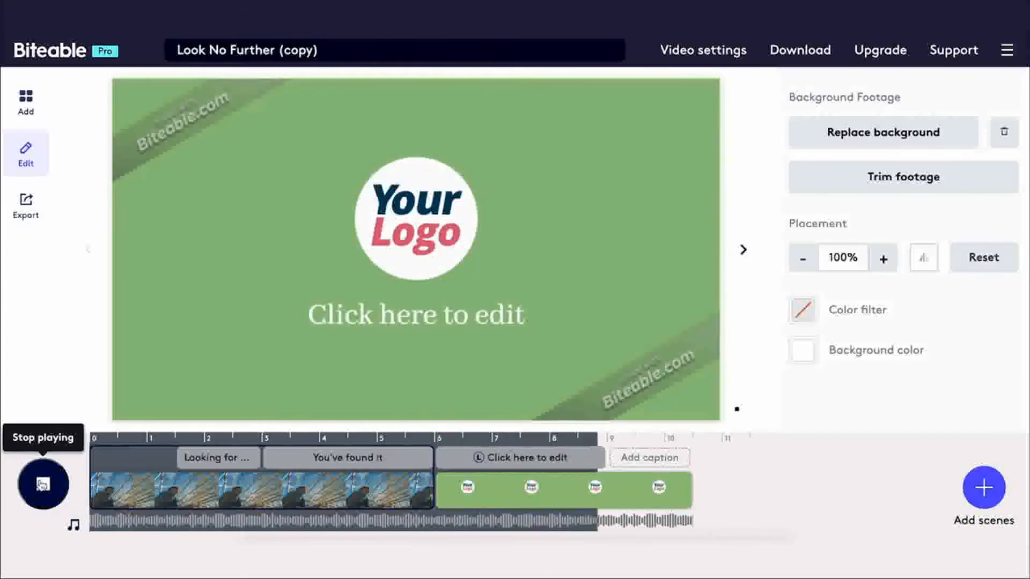
{"action": "left_click", "coordinate": [54, 489]}
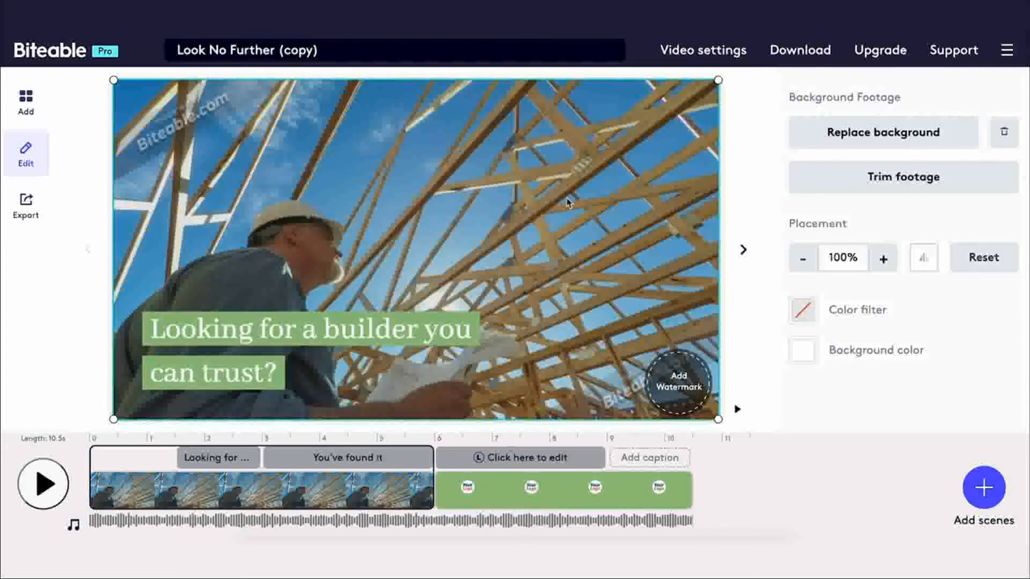
- Change the video shape to 1:1 in the video settings and save
{"action": "left_click", "coordinate": [708, 53]}
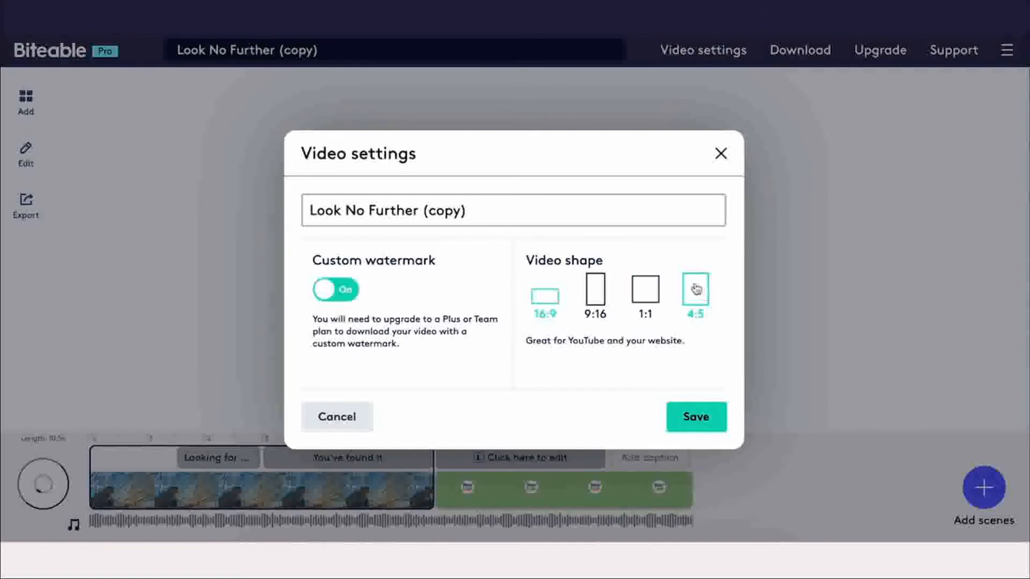
{"action": "left_click", "coordinate": [645, 289]}
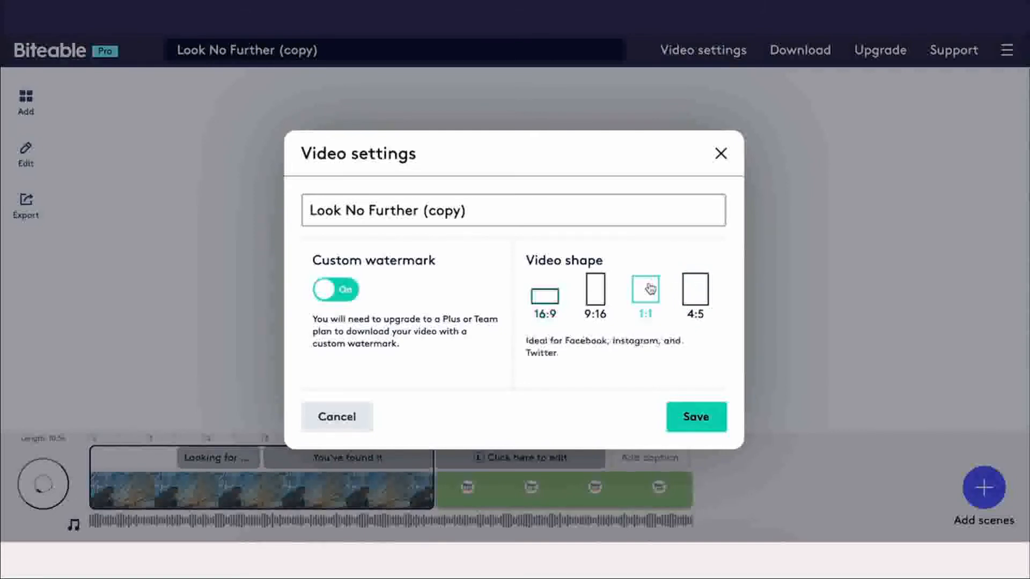
{"action": "left_click", "coordinate": [692, 418]}
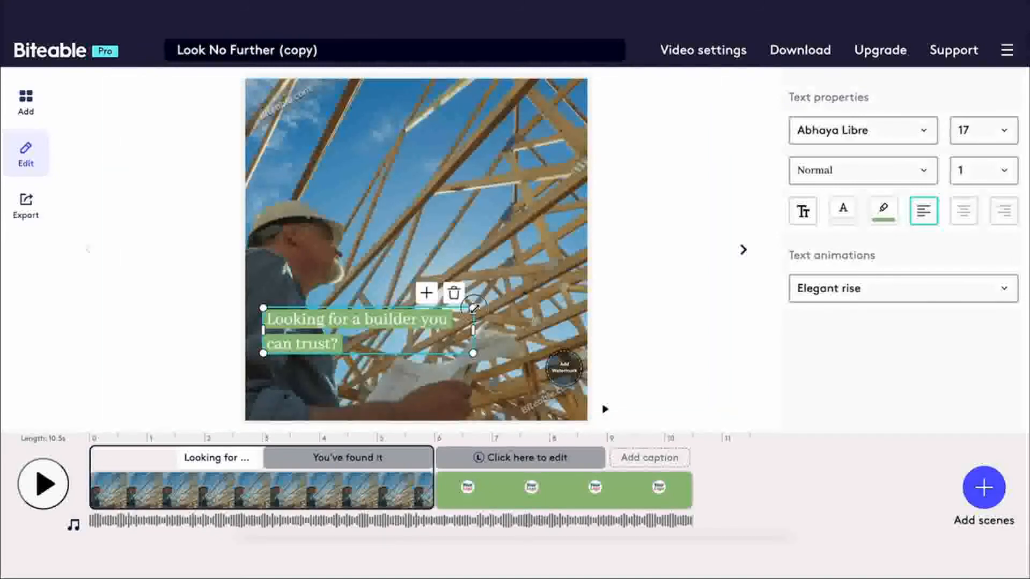
- Enlarge the "Looking for a builder you can trust?" caption to size 21 and move it slightly down
{"action": "left_click_drag", "start_coordinate": [474, 308], "coordinate": [535, 294]}
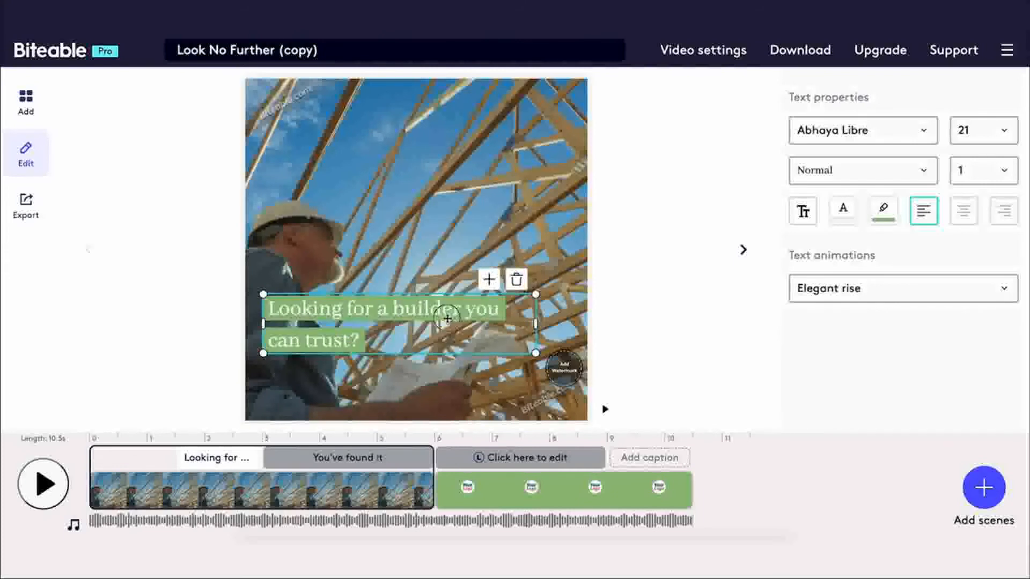
{"action": "left_click_drag", "start_coordinate": [447, 318], "coordinate": [449, 336]}
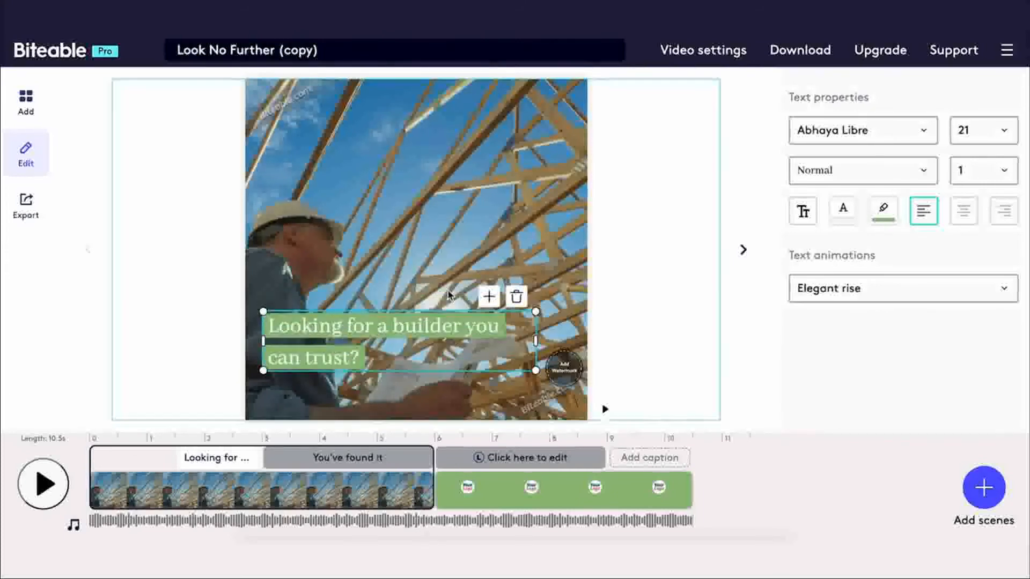
- Set the placement scale of the builder scene's background footage to 130%
{"action": "left_click", "coordinate": [447, 241]}
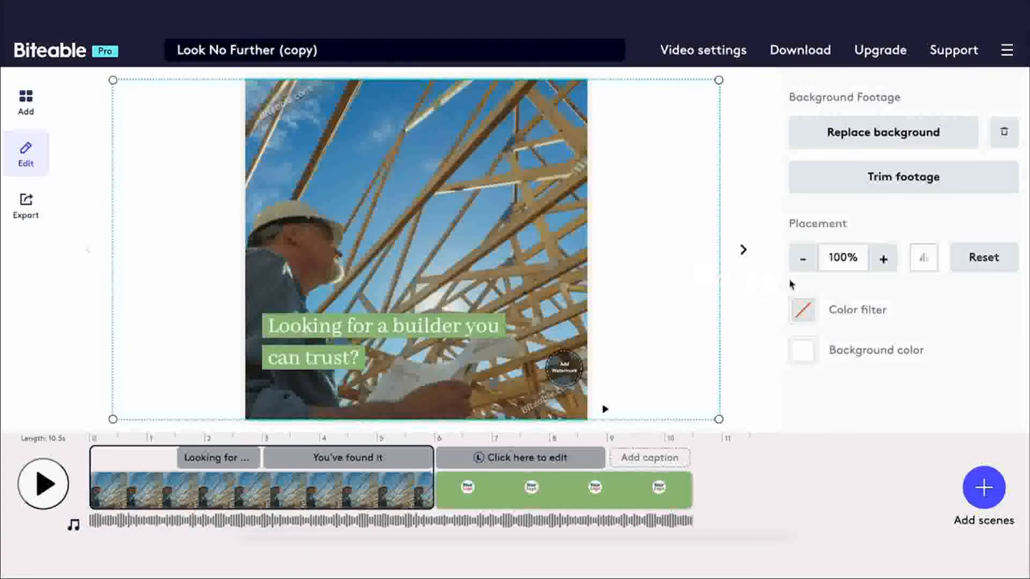
{"action": "left_click", "coordinate": [836, 257]}
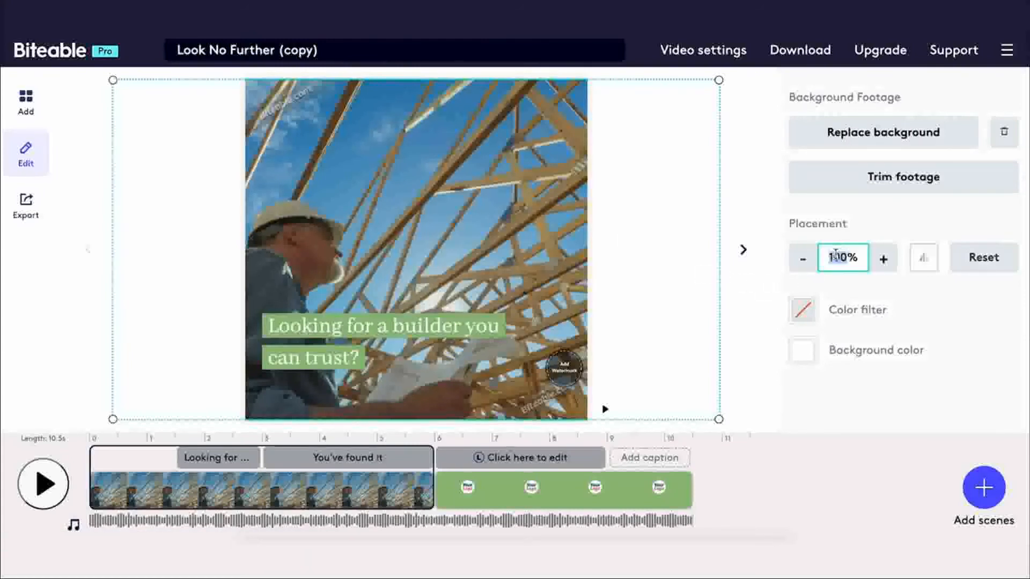
{"action": "type", "text": "130"}
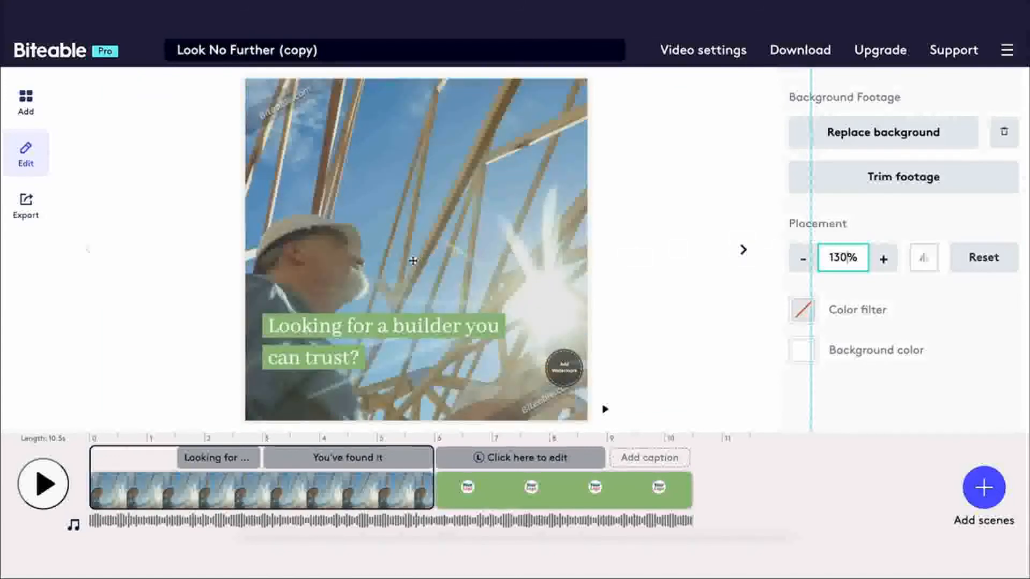
- Reposition the builder scene's background footage slightly in the square frame, and preview that scene on its own
{"action": "mouse_move", "coordinate": [413, 258]}
{"action": "left_mouse_down"}
{"action": "mouse_move", "coordinate": [451, 258]}
{"action": "mouse_move", "coordinate": [416, 261]}
{"action": "left_mouse_up"}
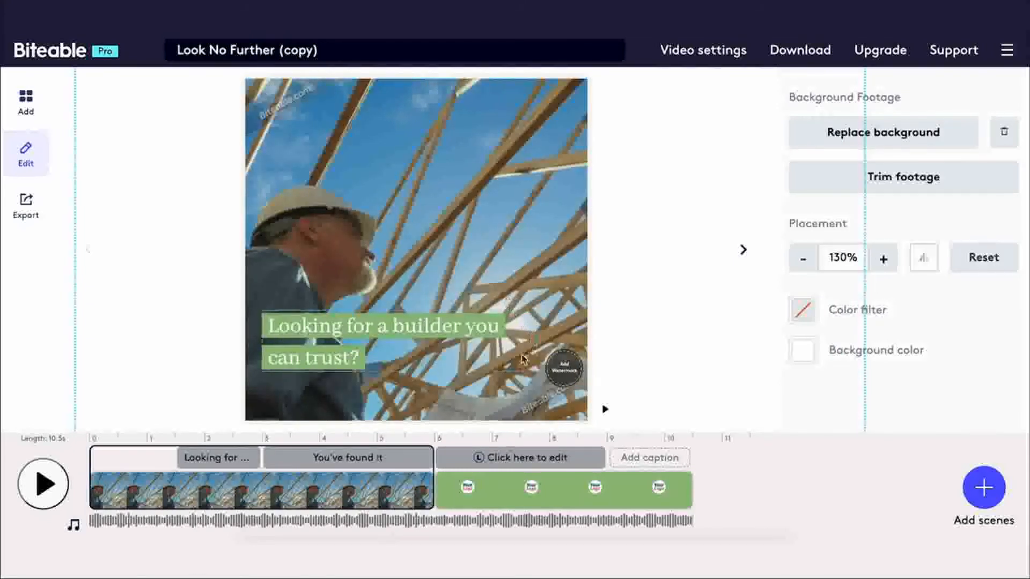
{"action": "left_click", "coordinate": [605, 411]}
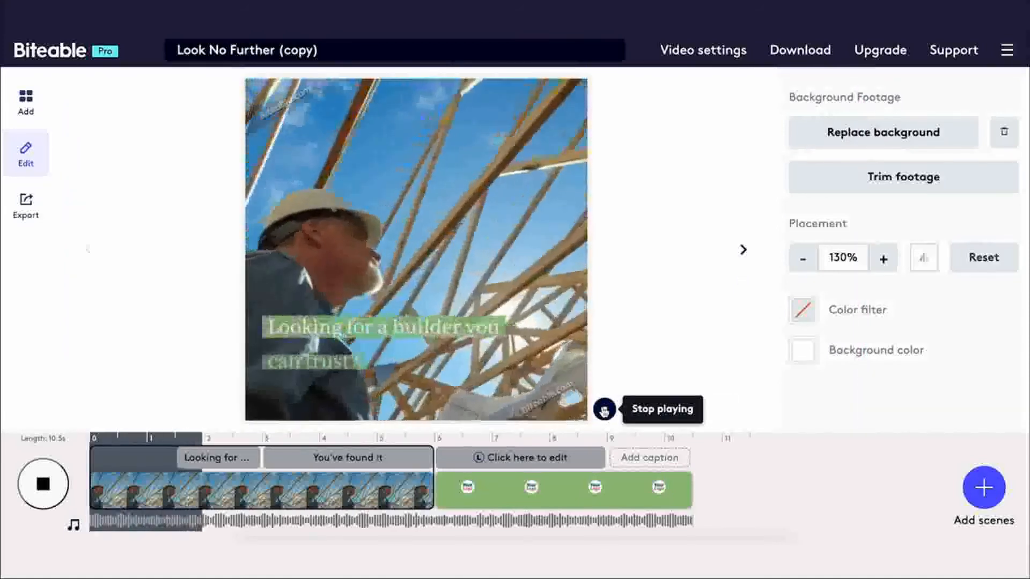
{"action": "left_click", "coordinate": [604, 410]}
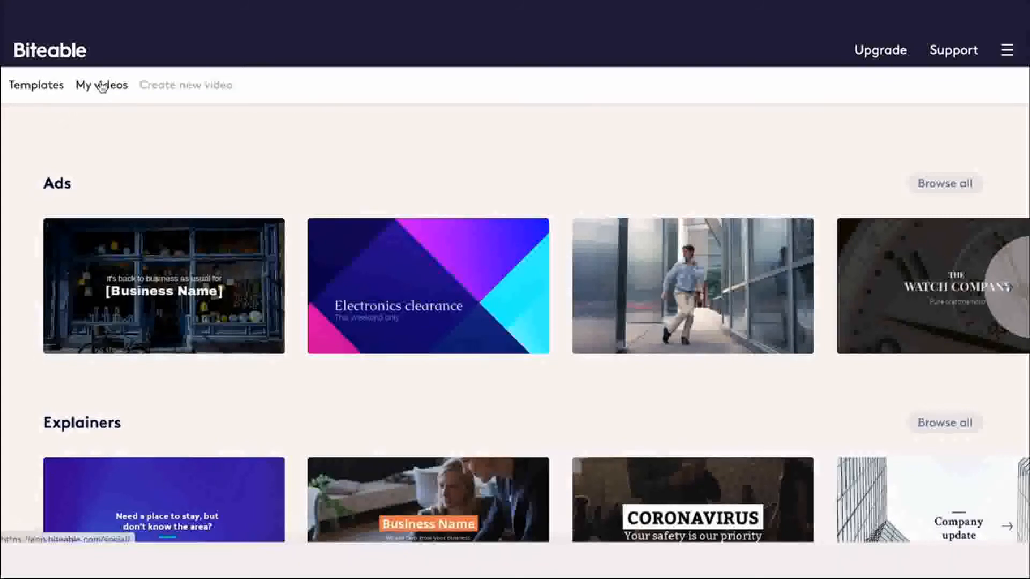
- Create a new 16:9 video named "My first video" with the custom watermark left on
{"action": "left_click", "coordinate": [196, 86]}
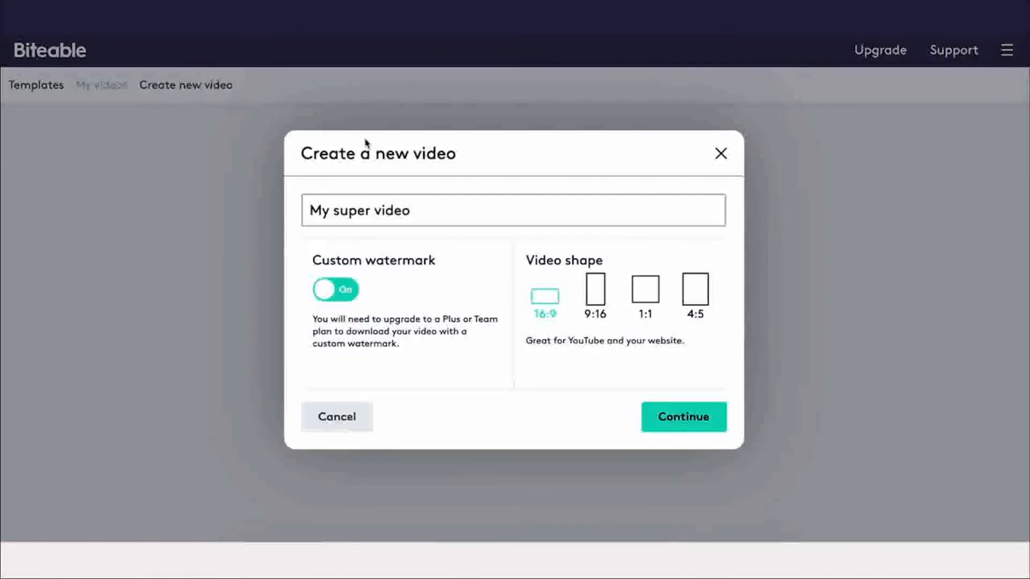
{"action": "triple_click", "coordinate": [428, 212]}
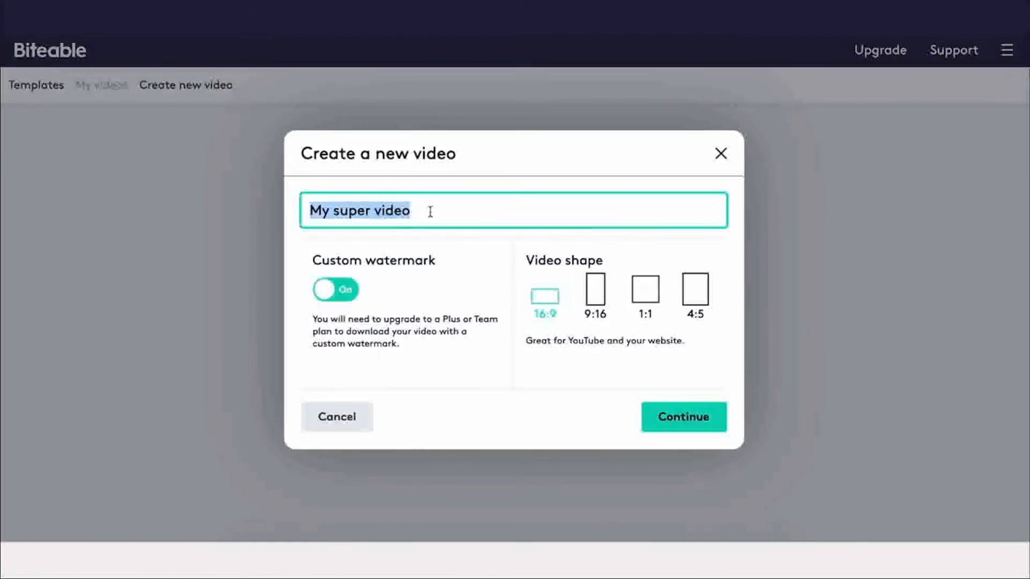
{"action": "type", "text": "M"}
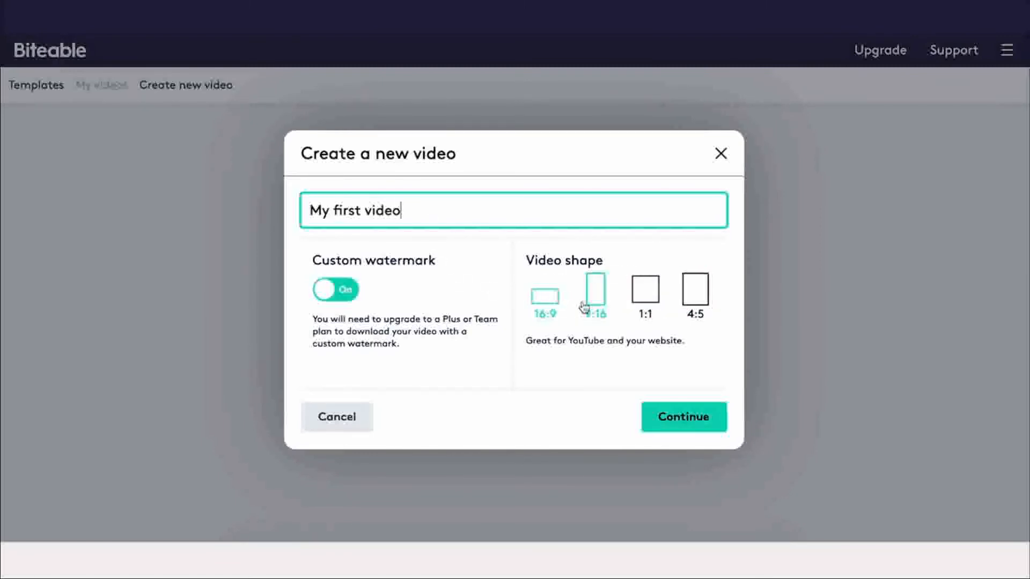
{"action": "left_click", "coordinate": [677, 420]}
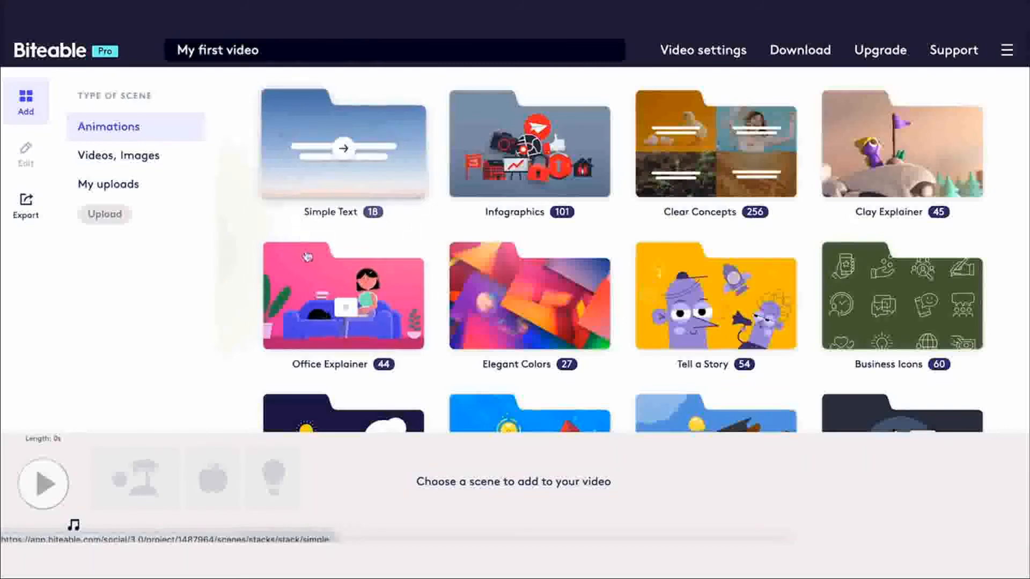
- Add three Office Explainer animation scenes to the video: the purple desk with hands, the yellow office desk and the blue two-person scene
{"action": "scroll", "coordinate": [574, 298], "scroll_direction": "down", "scroll_amount": 5}
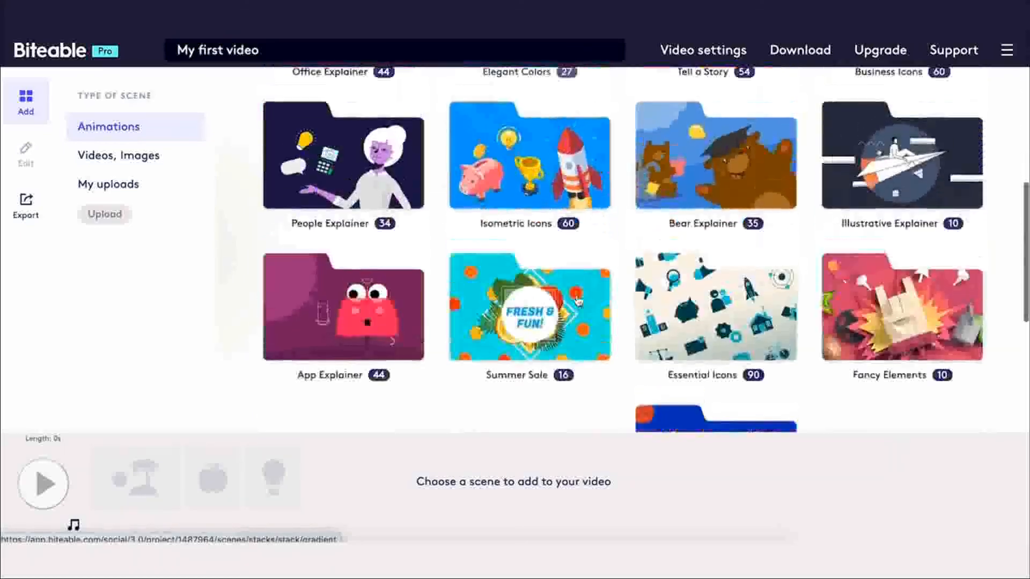
{"action": "scroll", "coordinate": [577, 301], "scroll_direction": "up", "scroll_amount": 5}
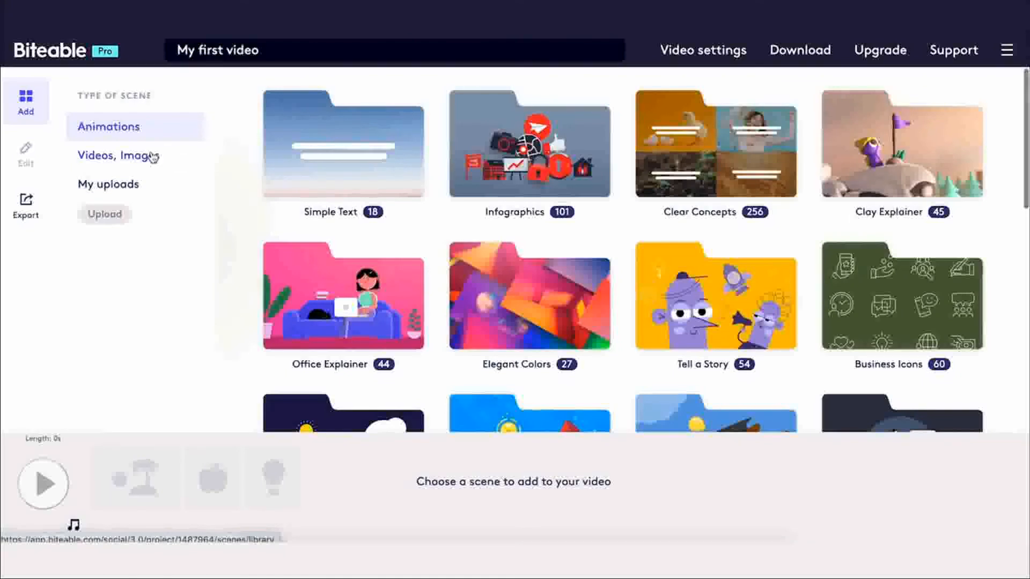
{"action": "left_click", "coordinate": [154, 157]}
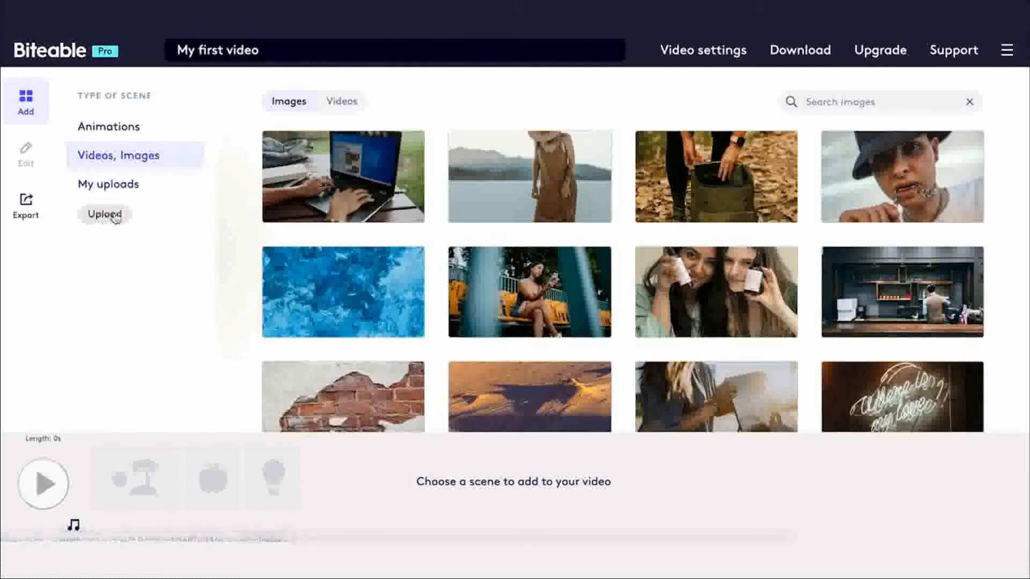
{"action": "left_click", "coordinate": [112, 129]}
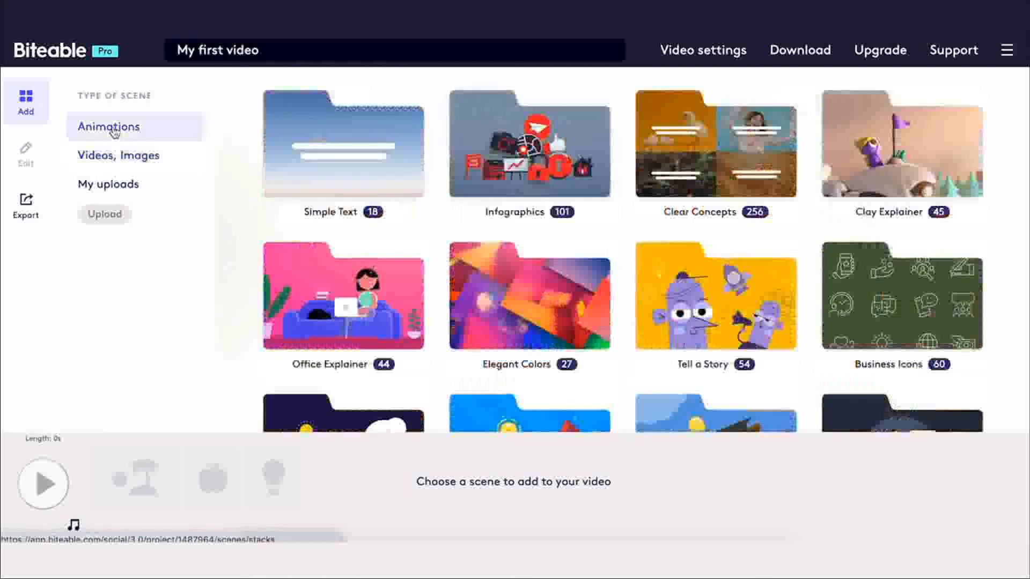
{"action": "left_click", "coordinate": [383, 320]}
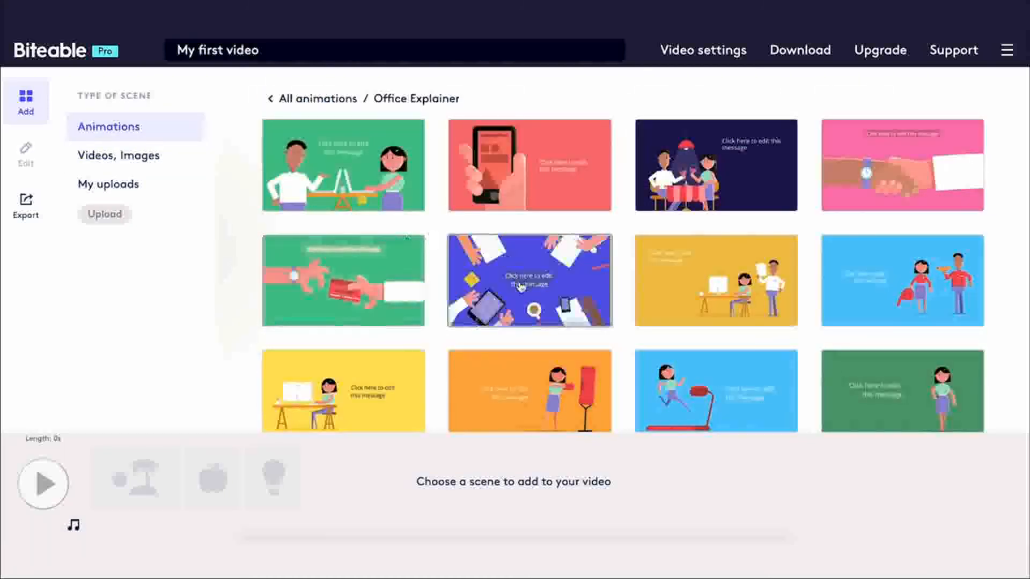
{"action": "left_click", "coordinate": [521, 290]}
{"action": "left_click", "coordinate": [713, 284]}
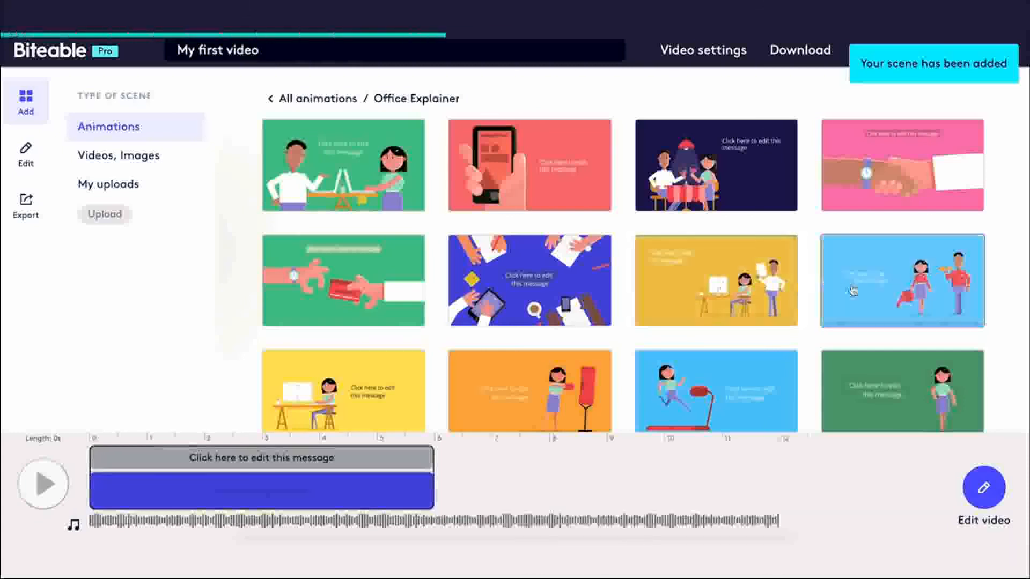
{"action": "left_click", "coordinate": [841, 288]}
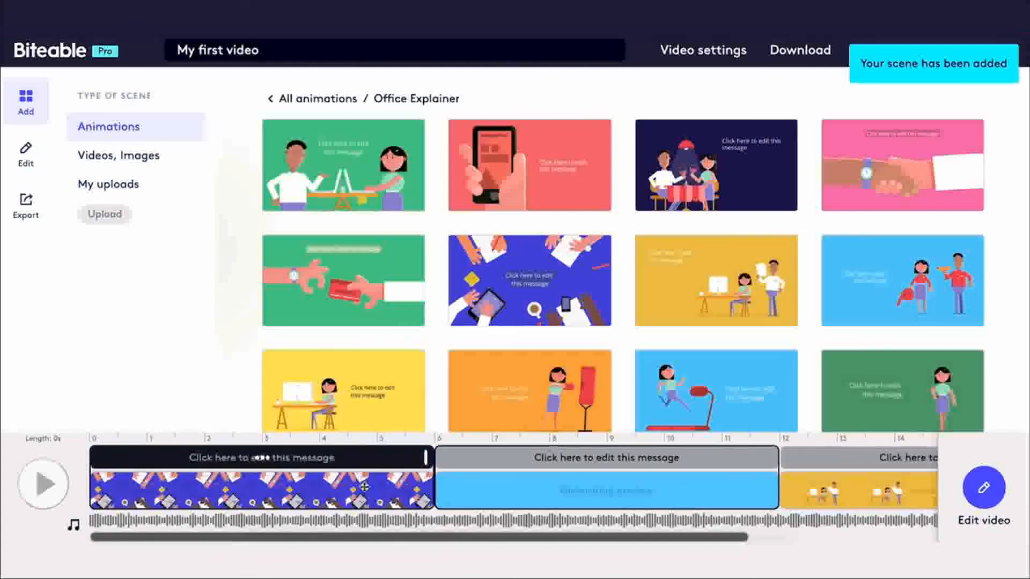
- Review the added scenes along the timeline and select the first one, the purple desk scene
{"action": "scroll", "coordinate": [381, 494], "scroll_direction": "right", "scroll_amount": 4}
{"action": "scroll", "coordinate": [381, 494], "scroll_direction": "left", "scroll_amount": 3}
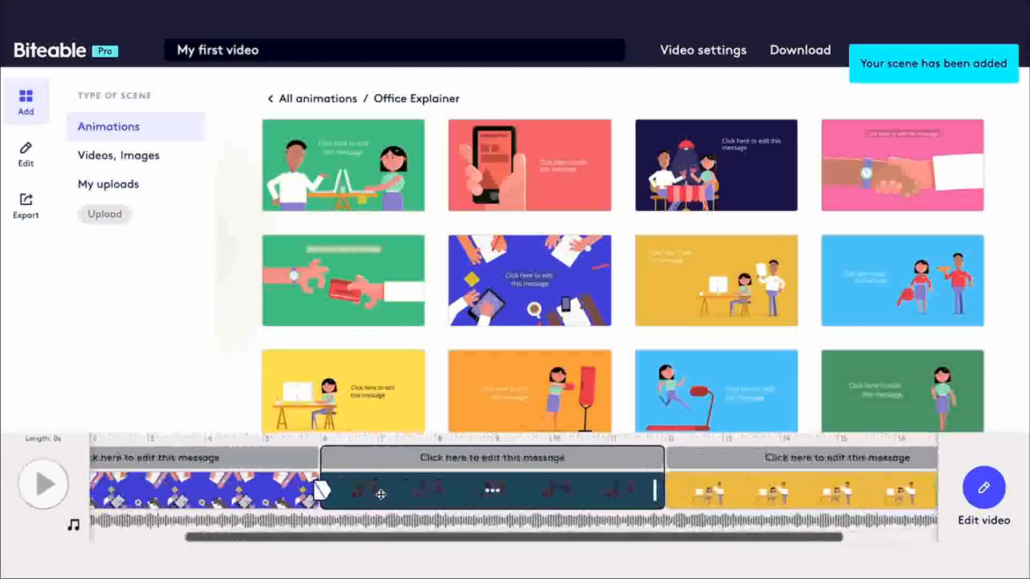
{"action": "scroll", "coordinate": [381, 490], "scroll_direction": "left", "scroll_amount": 1}
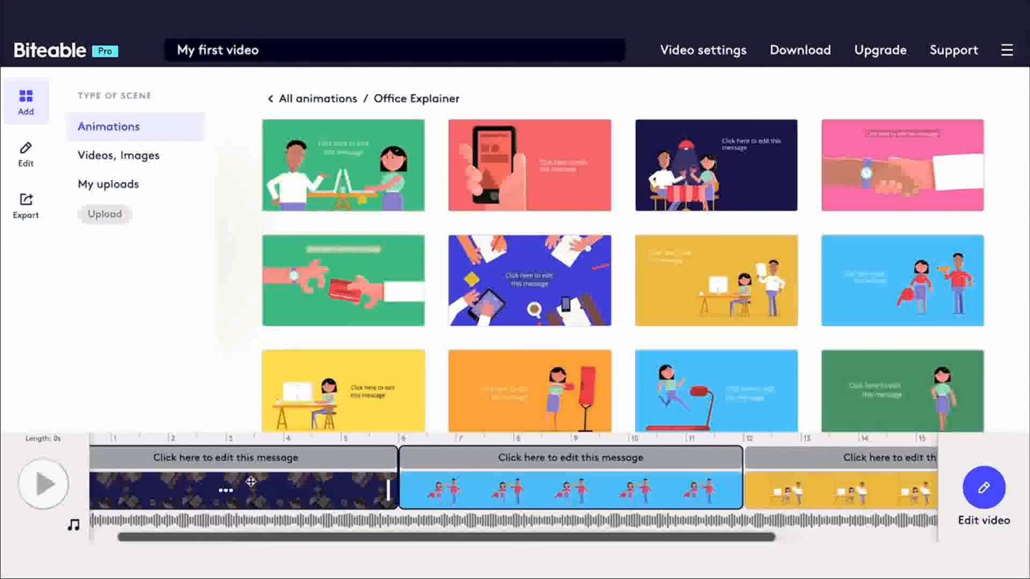
{"action": "scroll", "coordinate": [251, 481], "scroll_direction": "left", "scroll_amount": 2}
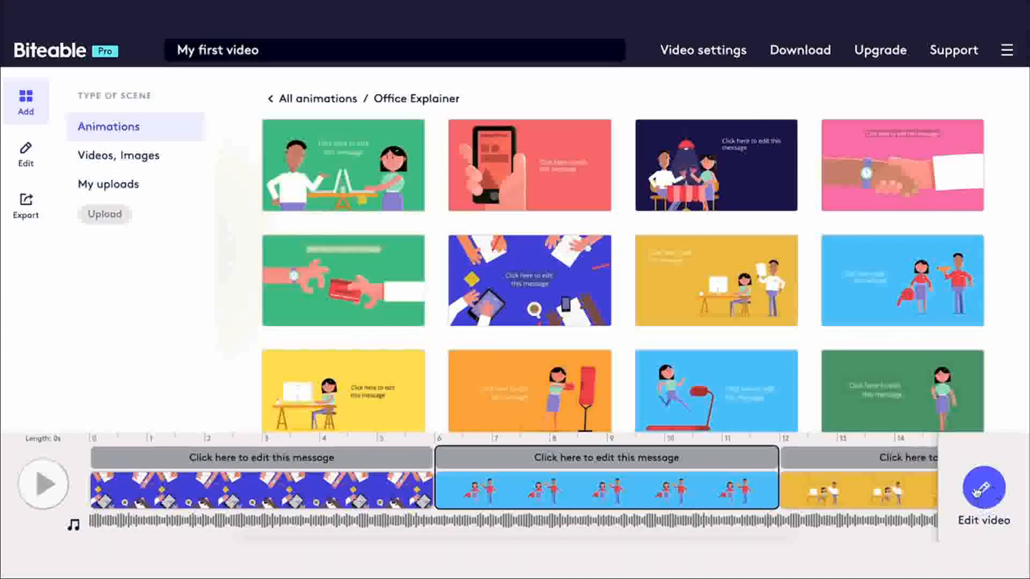
{"action": "left_click", "coordinate": [382, 494]}
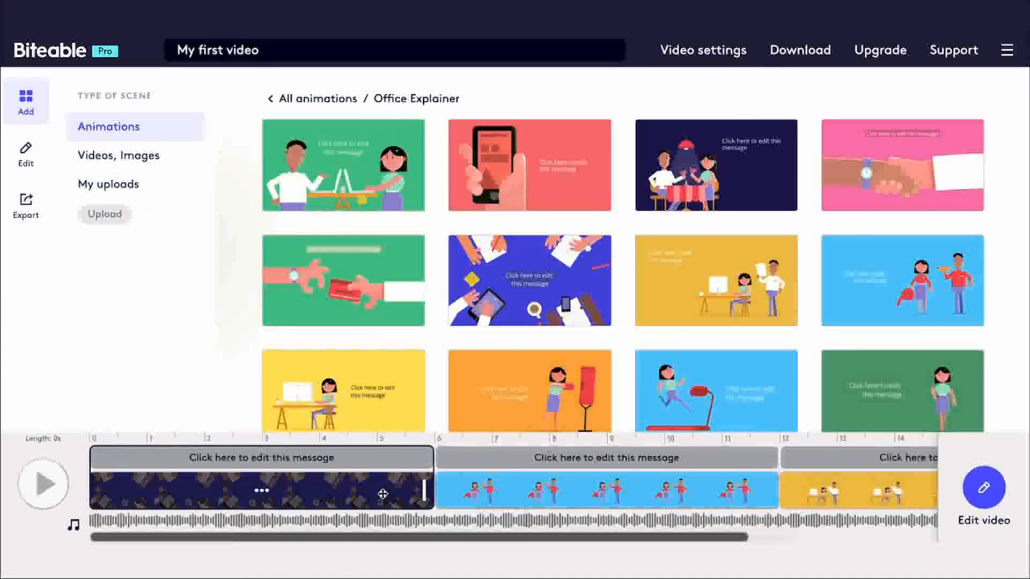